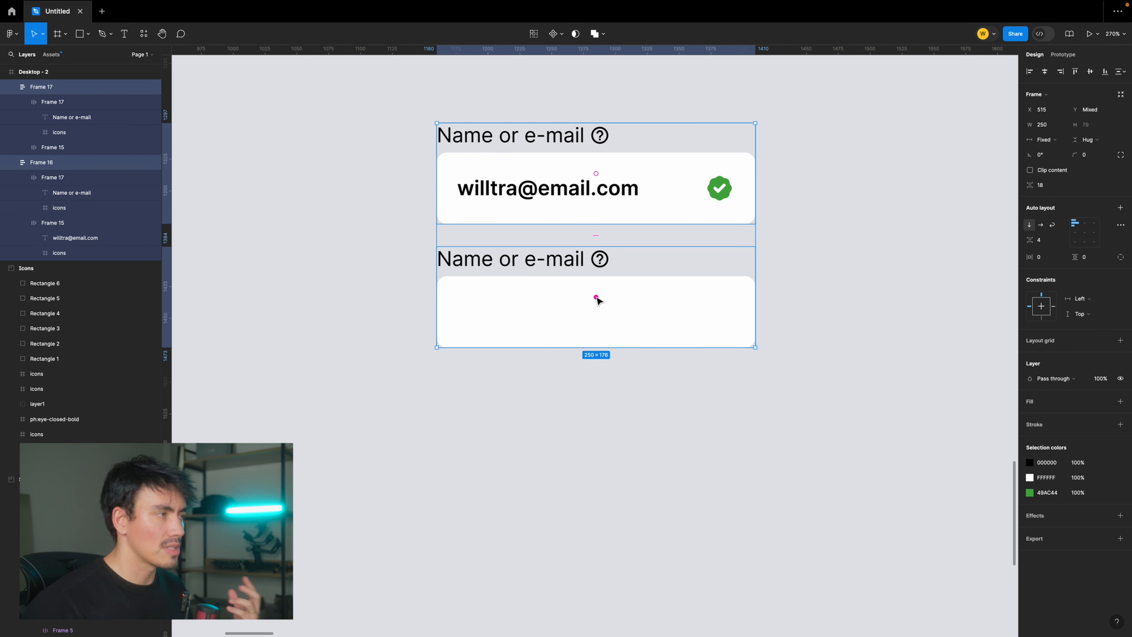
# - Swap the two fields so the empty one is on top, and move the filled e-mail field down to open a gap
pyautogui.moveTo(597, 298); pyautogui.dragTo(601, 177)
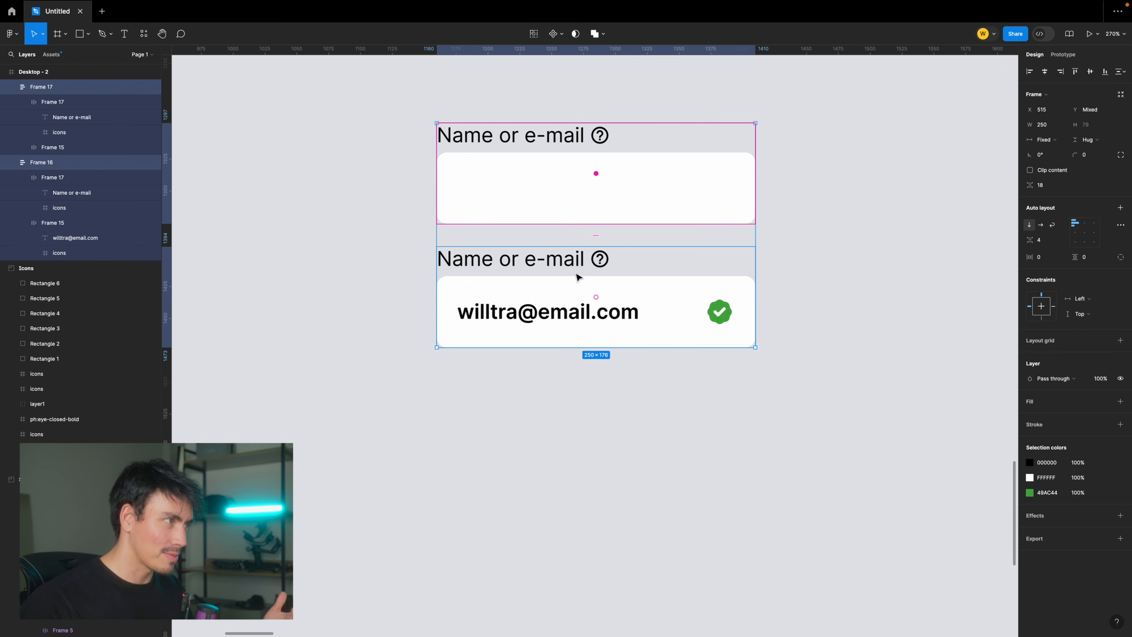
pyautogui.click(838, 272)
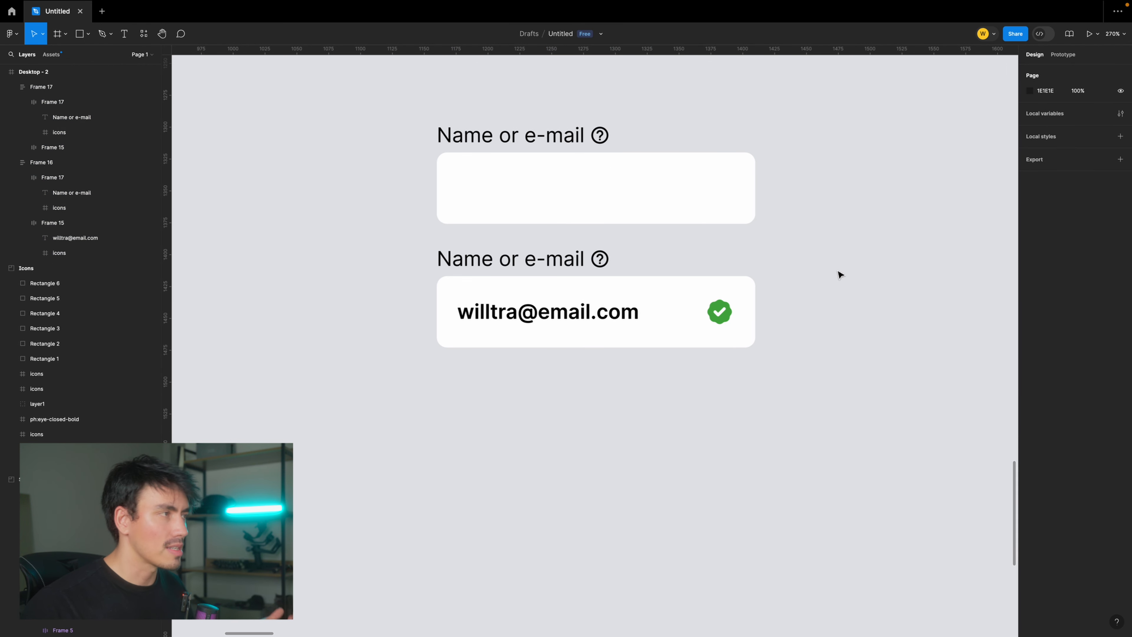
pyautogui.scroll(2, 607, 211)
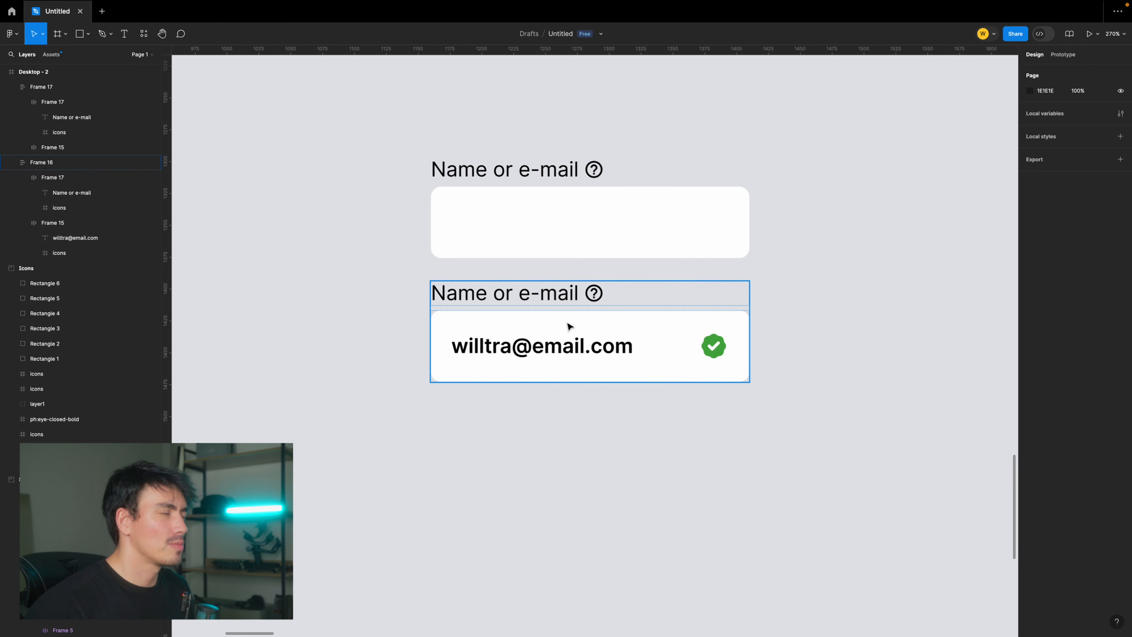
pyautogui.moveTo(573, 320); pyautogui.dragTo(573, 449)
# - Duplicate the empty field into the gap between the empty field and the filled one
pyautogui.click(627, 207)
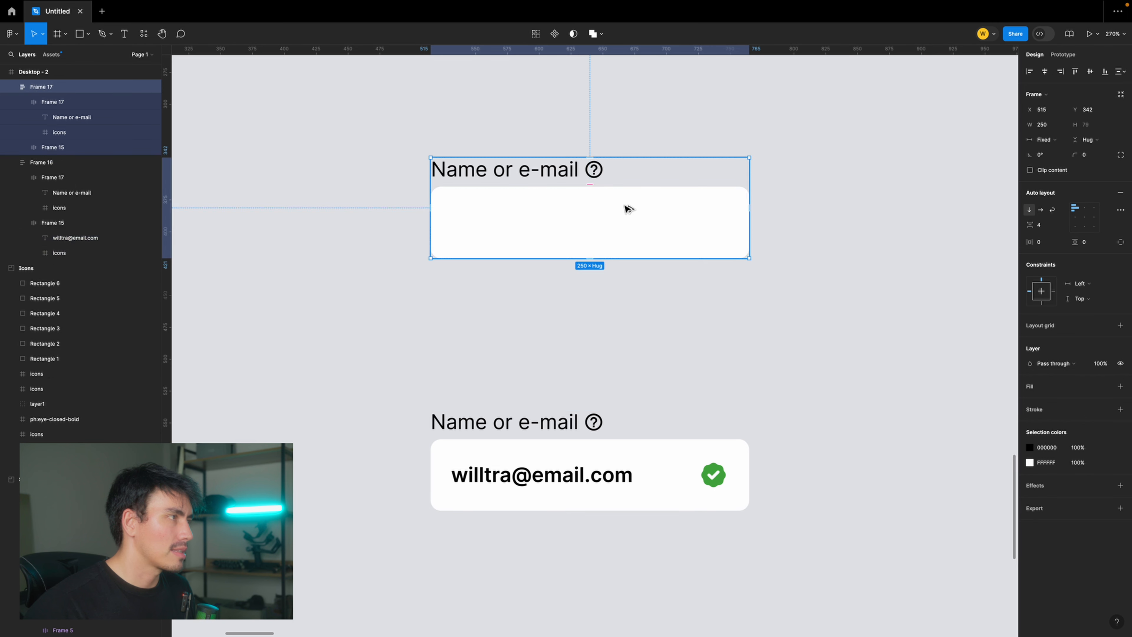
pyautogui.keyDown('alt'); pyautogui.moveTo(626, 207); pyautogui.dragTo(630, 331); pyautogui.keyUp('alt')
pyautogui.scroll(-1, 664, 314)
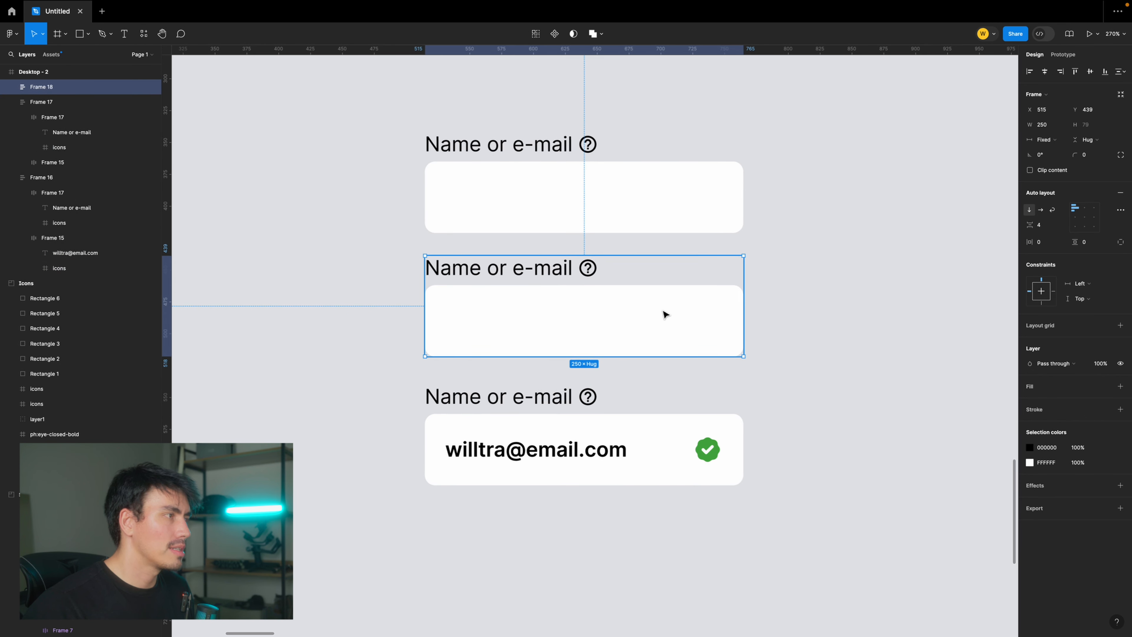
# - Add an inside stroke to the middle empty field's box, sampling light blue 93B6F8 from the swatches in the Icons frame
pyautogui.doubleClick(664, 315)
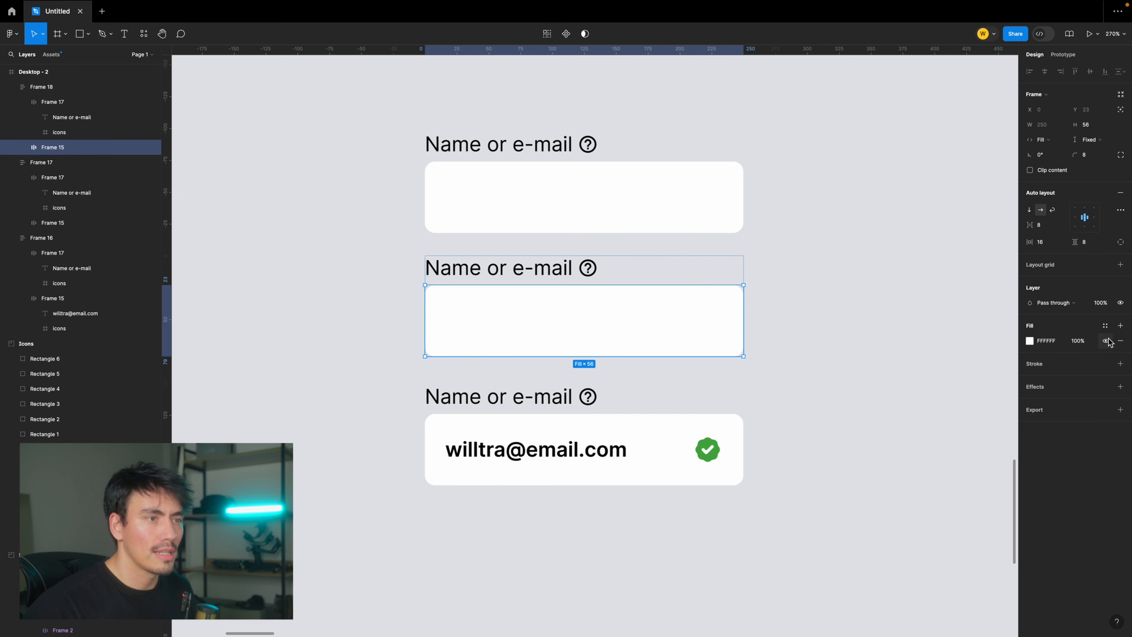
pyautogui.click(1120, 363)
pyautogui.click(1029, 378)
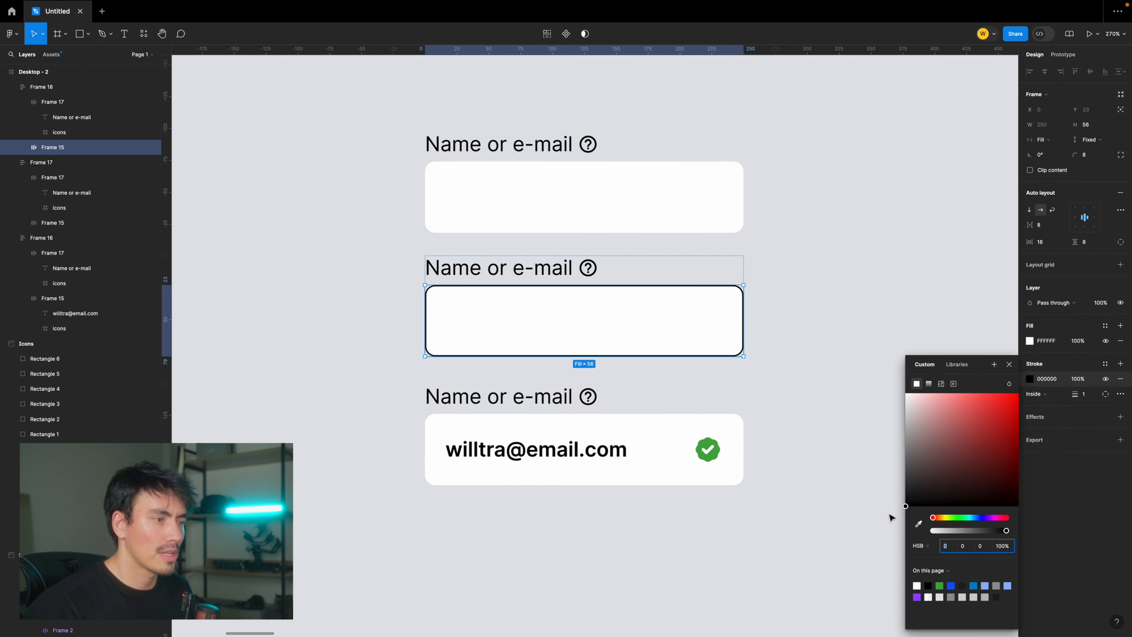
pyautogui.click(920, 525)
pyautogui.scroll(-5, 854, 295)
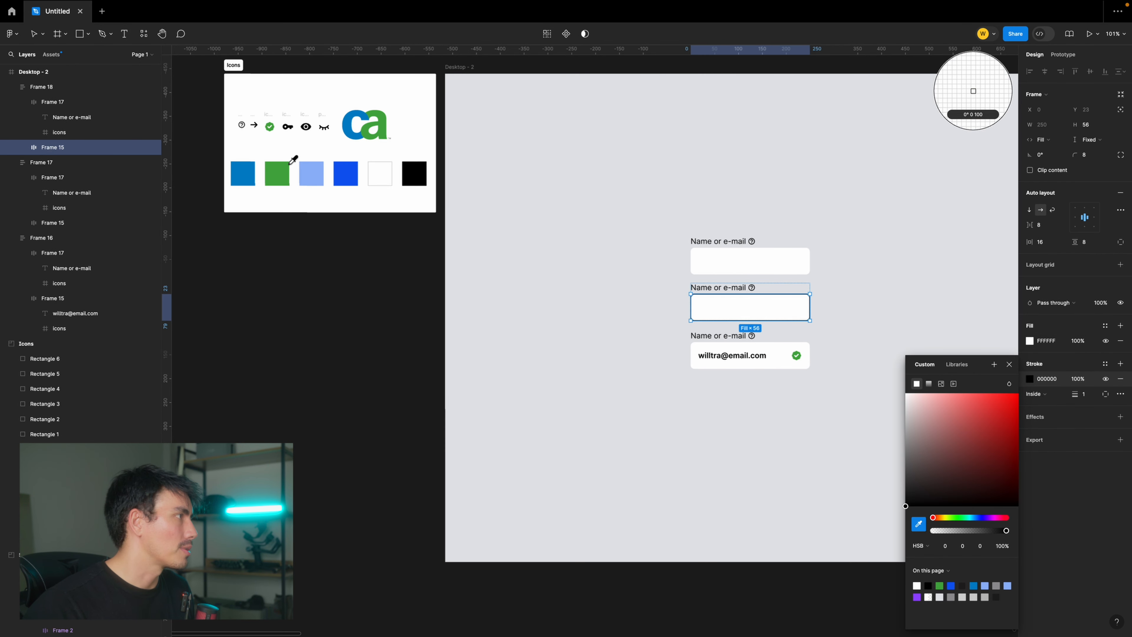
pyautogui.click(318, 165)
pyautogui.scroll(5, 874, 305)
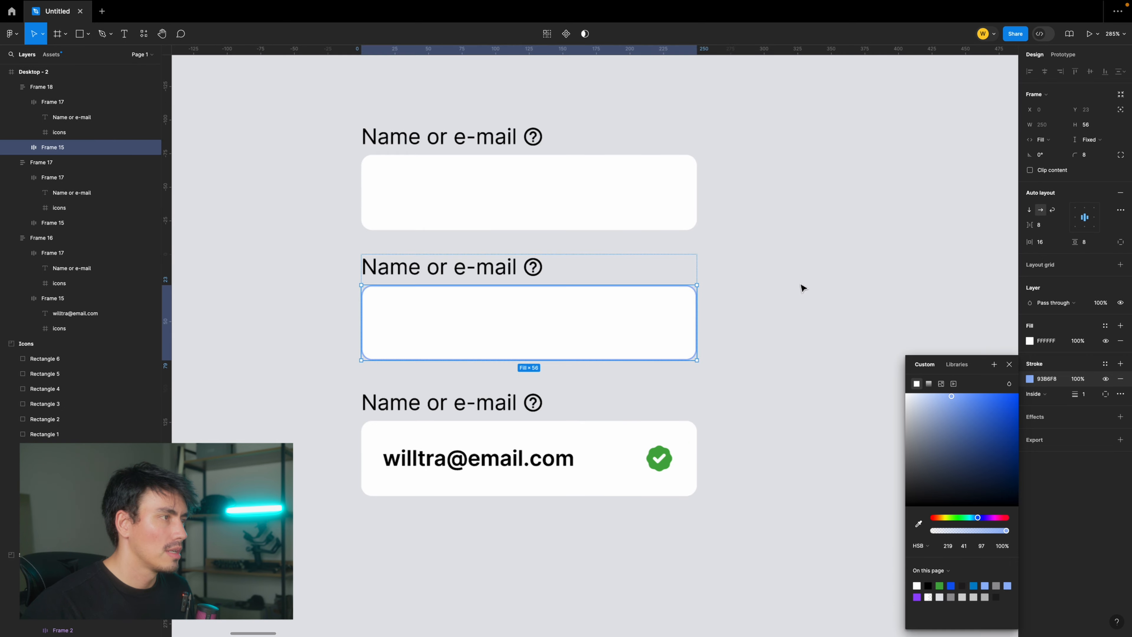
pyautogui.click(804, 286)
pyautogui.moveTo(778, 330); pyautogui.dragTo(800, 344)
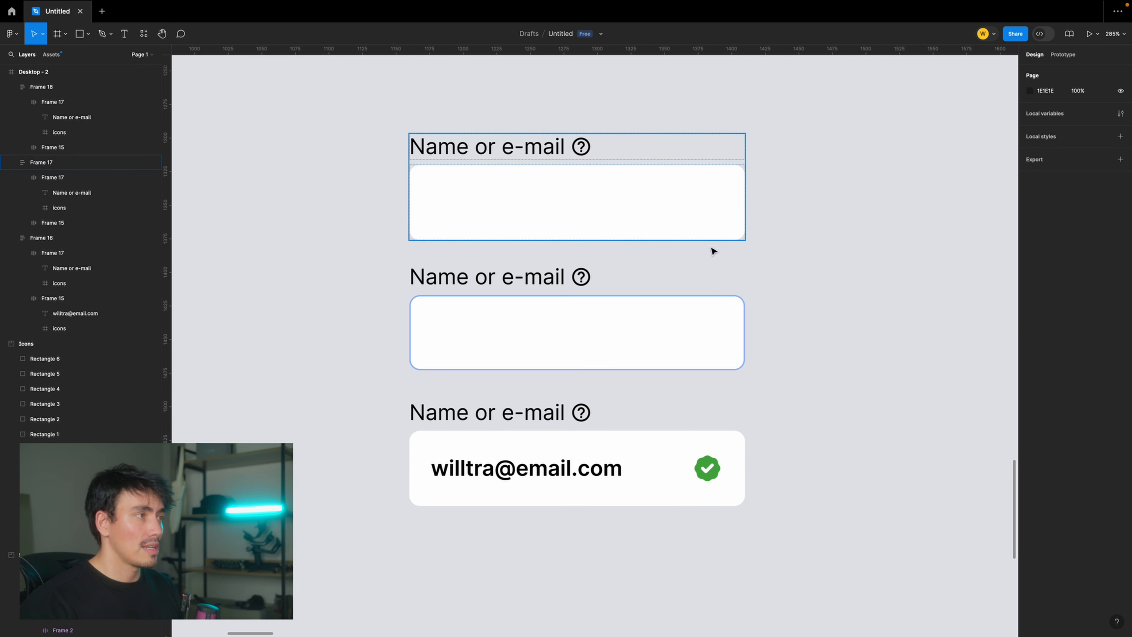
pyautogui.click(722, 335)
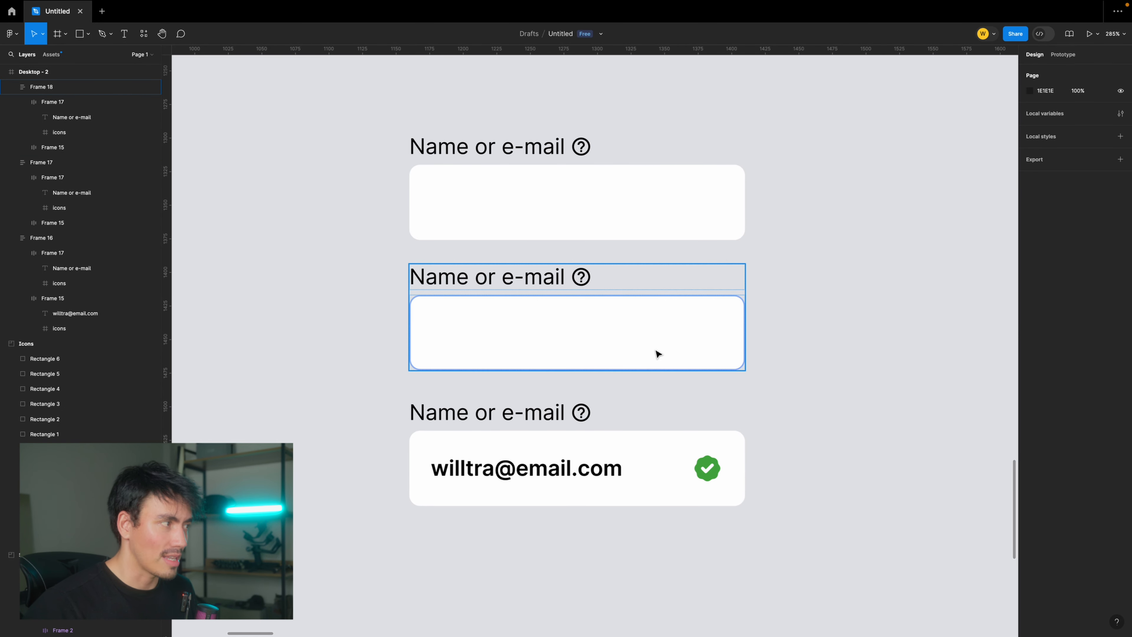
pyautogui.click(808, 367)
# - Try placing a copy of the filled e-mail field below the original, and delete the copy
pyautogui.scroll(-2, 709, 372)
pyautogui.click(609, 378)
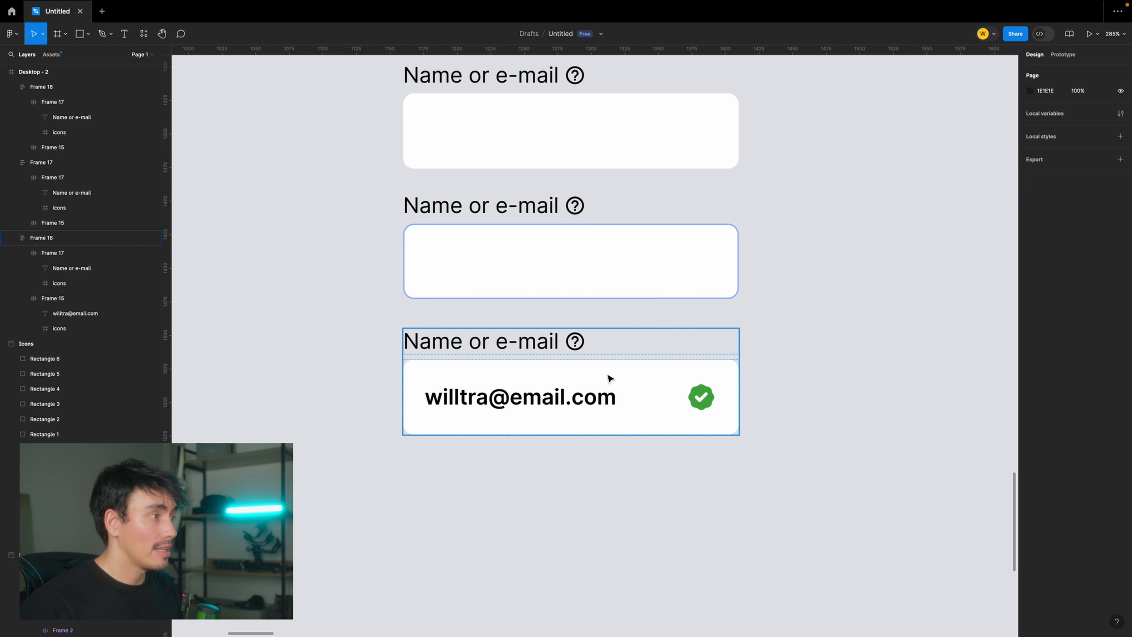
pyautogui.moveTo(608, 374); pyautogui.dragTo(608, 509)
pyautogui.click(813, 444)
pyautogui.moveTo(807, 450); pyautogui.dragTo(821, 421)
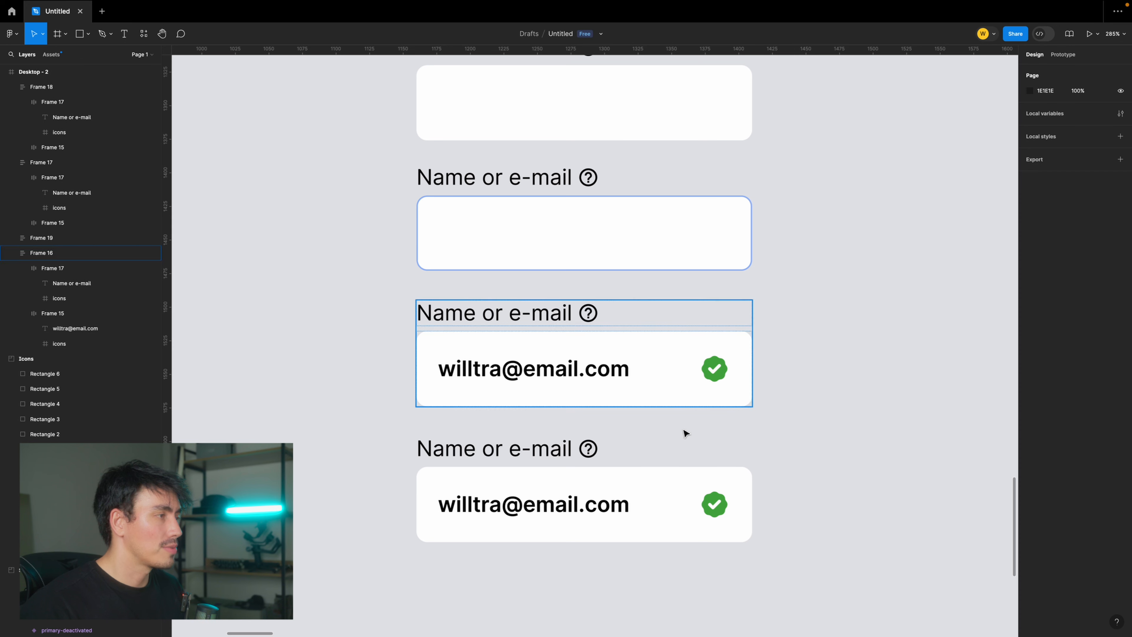
pyautogui.click(713, 446)
pyautogui.press('Delete')
# - Duplicate the filled e-mail field directly beneath the original as the fourth field
pyautogui.click(662, 380)
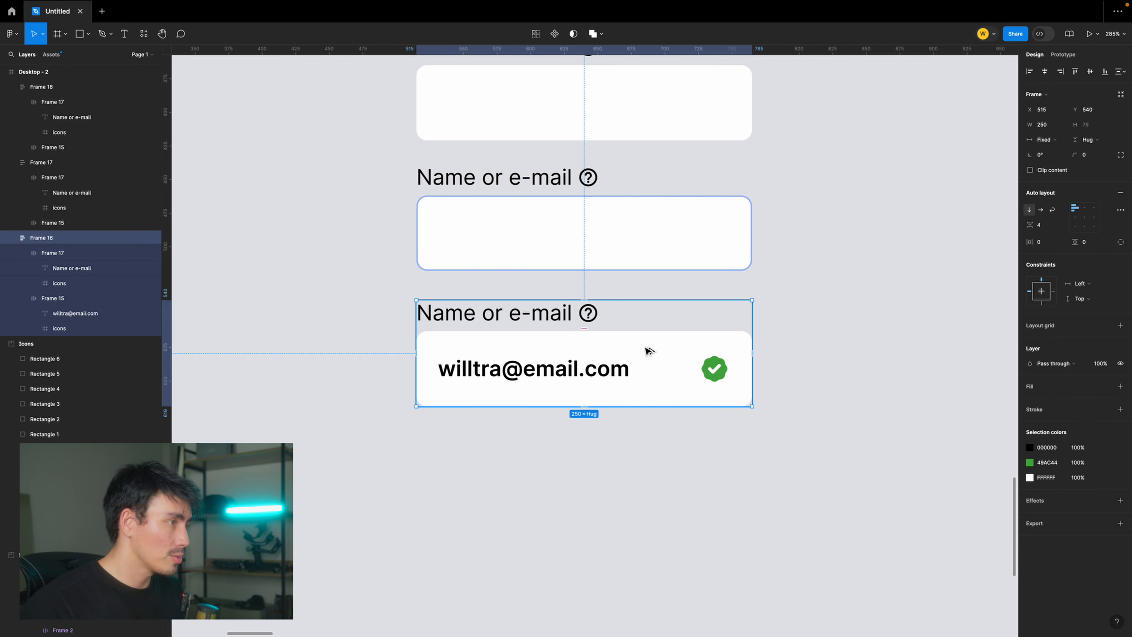
pyautogui.moveTo(648, 350); pyautogui.dragTo(796, 472)
pyautogui.press('super+z')
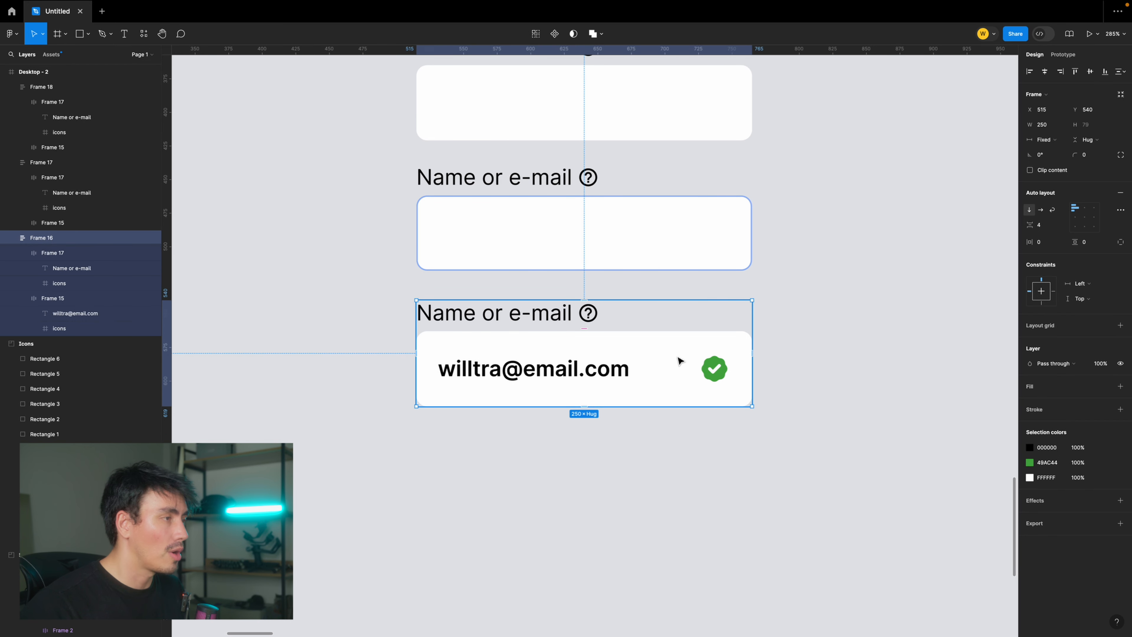
pyautogui.moveTo(683, 353); pyautogui.dragTo(775, 365)
pyautogui.click(776, 364)
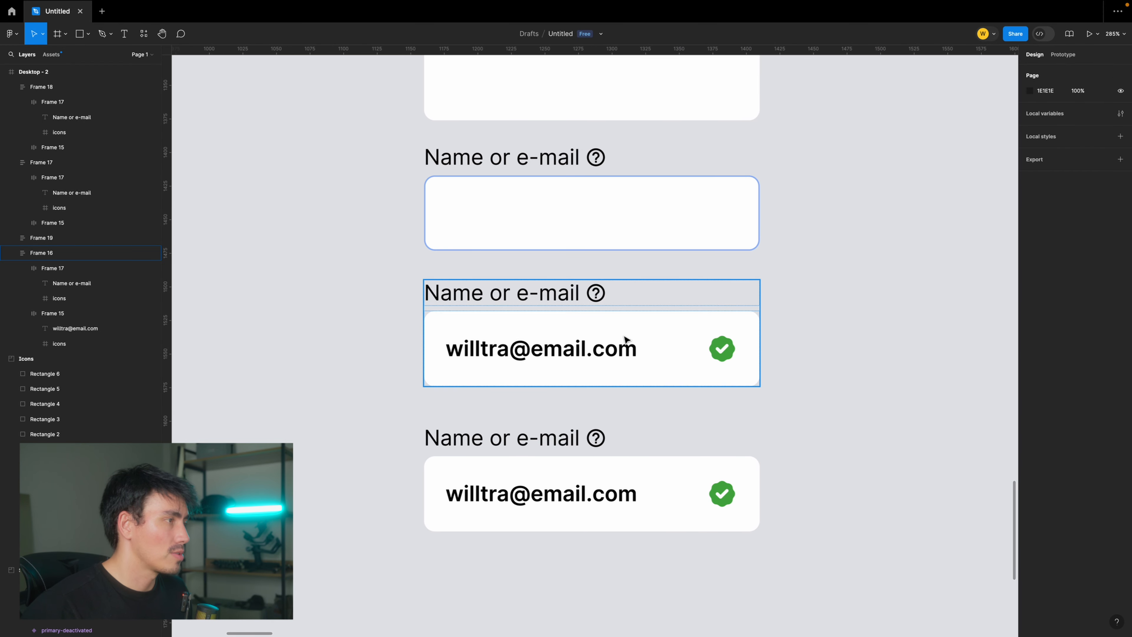
# - Add a stroke to the third field's box, sampling light blue 93B6F8 from the swatches in the Icons frame
pyautogui.click(643, 330)
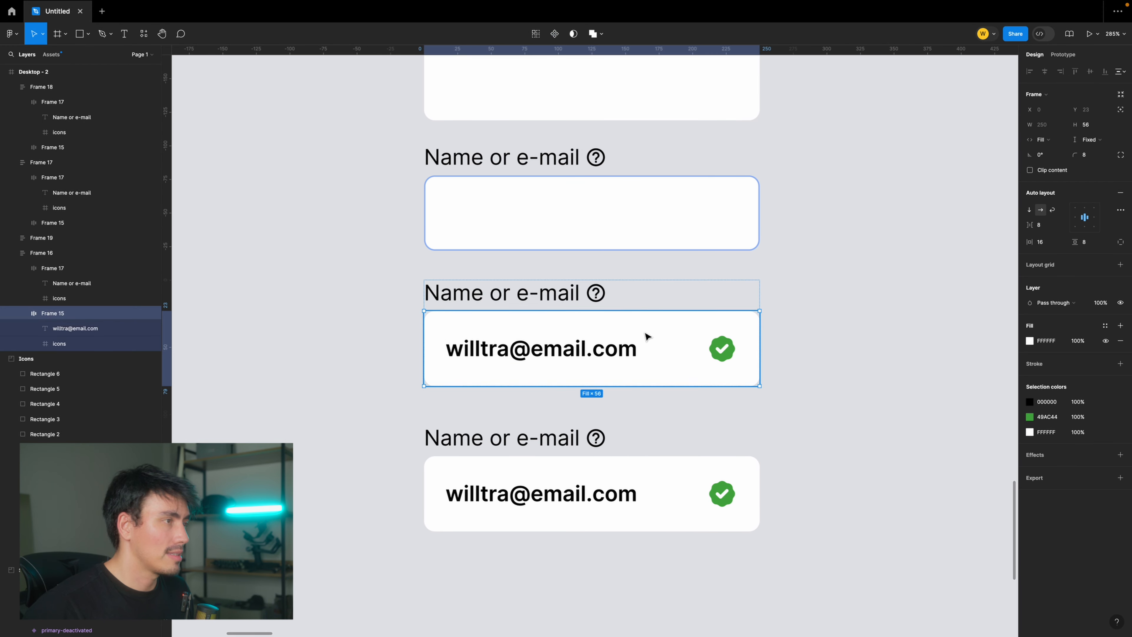
pyautogui.click(1120, 363)
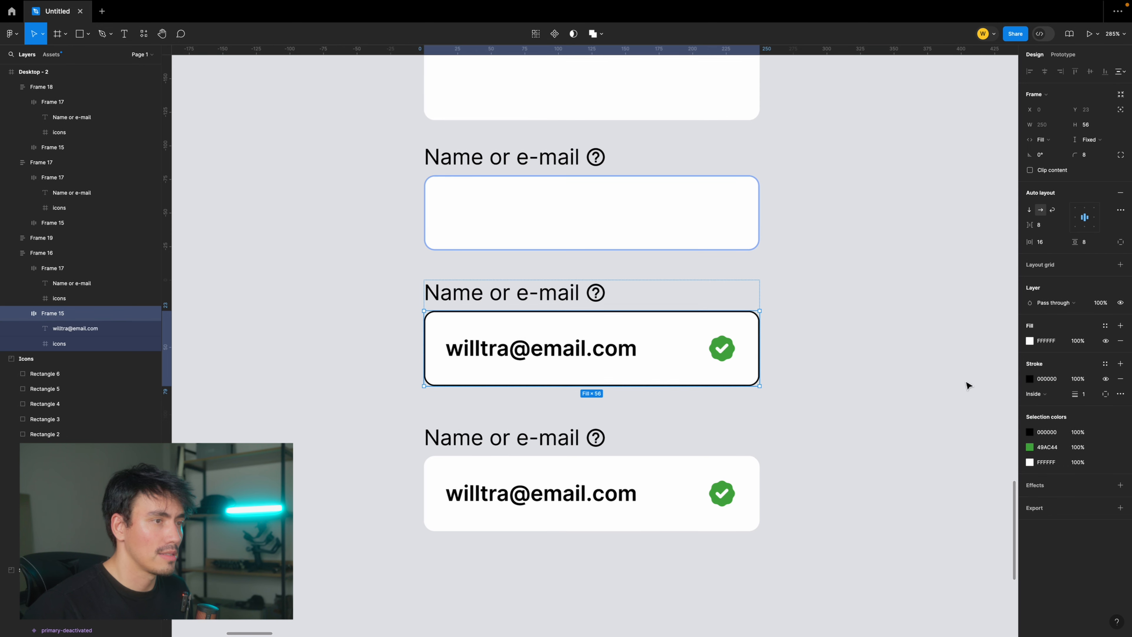
pyautogui.click(1029, 378)
pyautogui.click(917, 525)
pyautogui.scroll(-10, 813, 336)
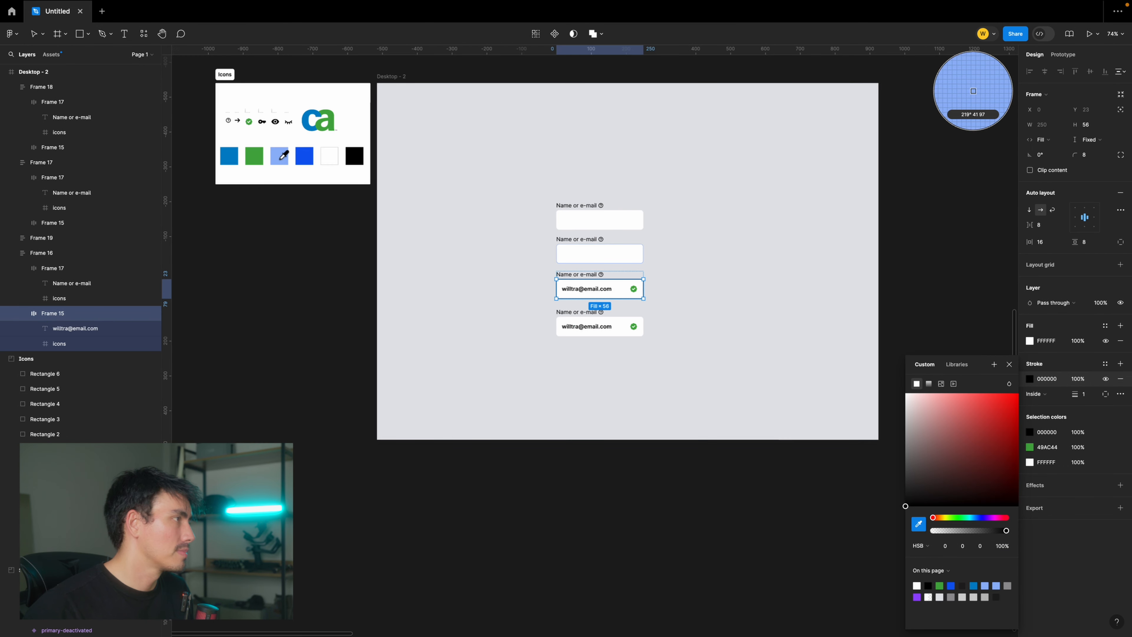
pyautogui.click(283, 155)
pyautogui.press('Escape')
pyautogui.press('Escape')
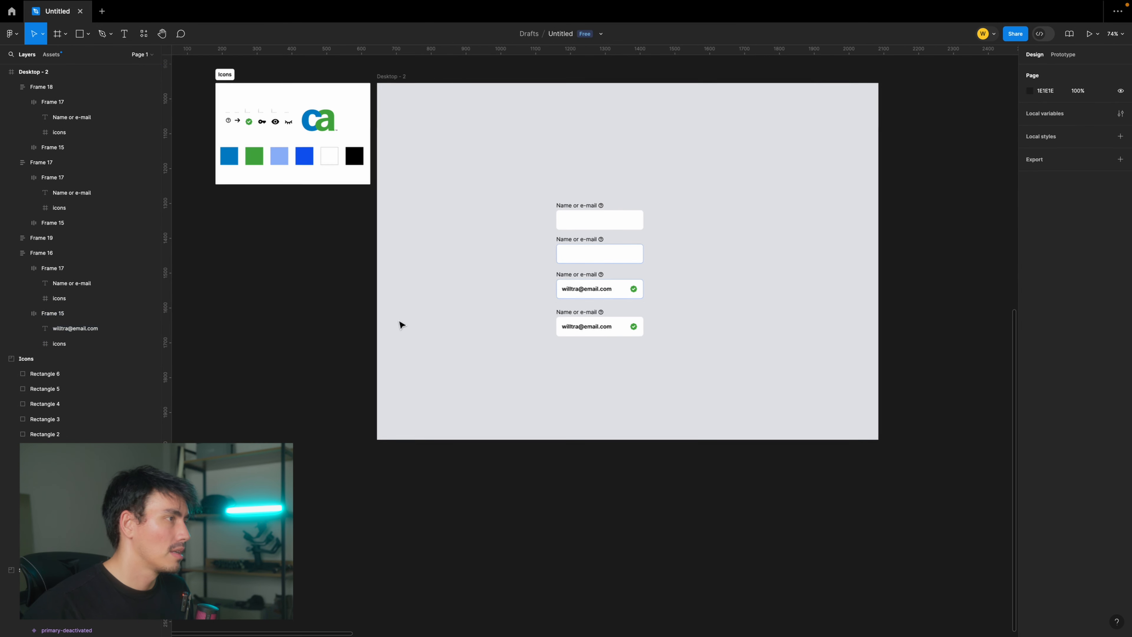
# - Combine all four field states into a component set
pyautogui.scroll(10, 614, 318)
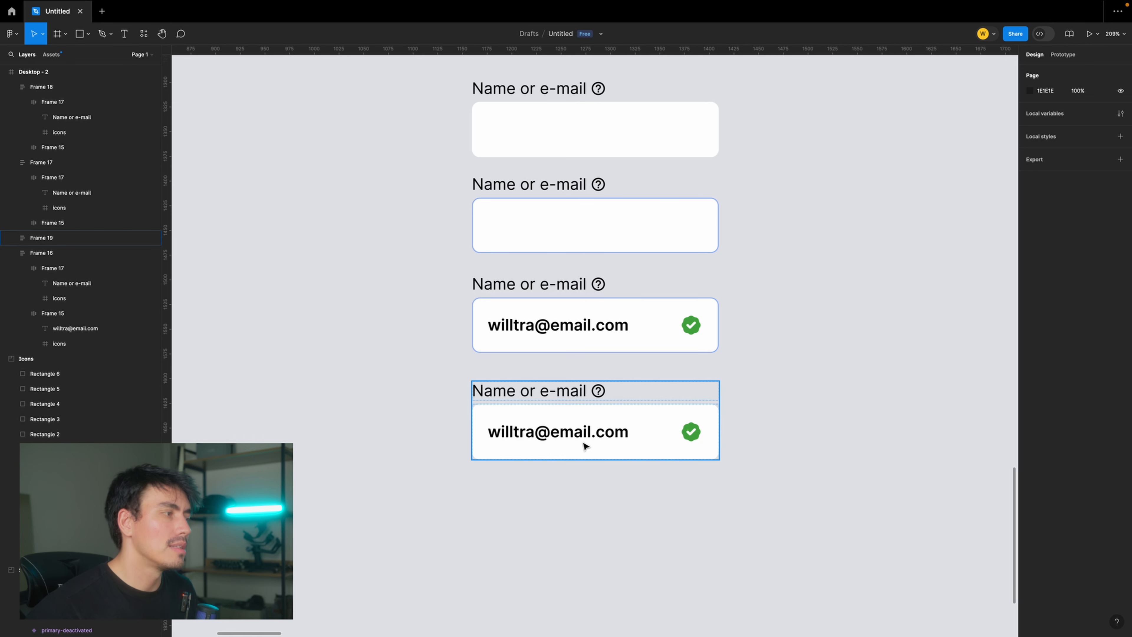
pyautogui.scroll(-2, 658, 391)
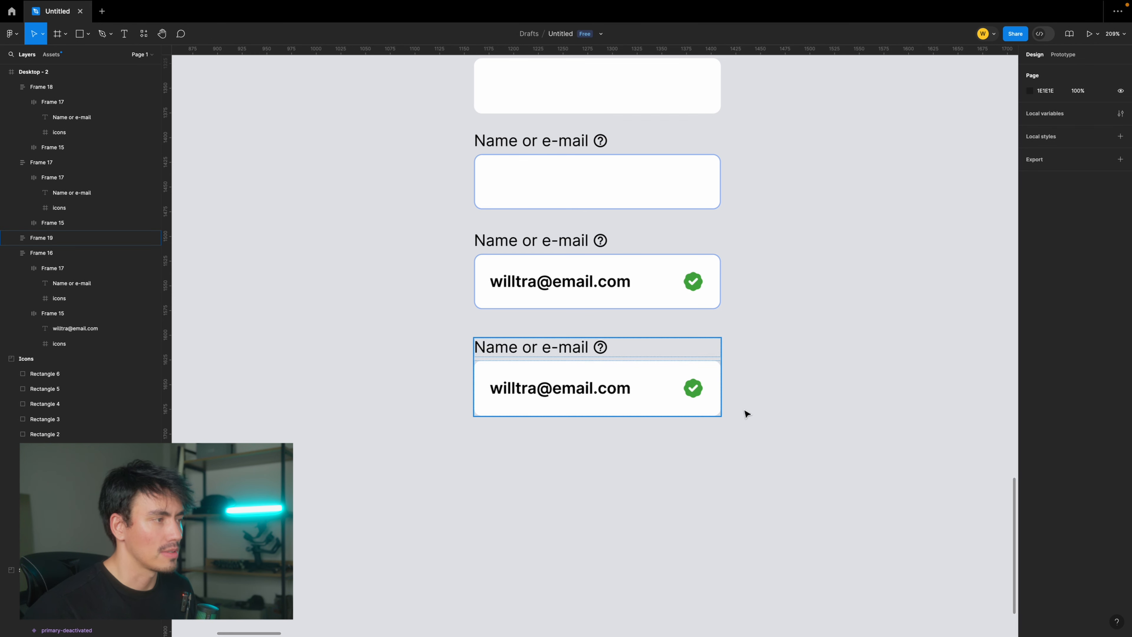
pyautogui.keyDown('ctrl'); pyautogui.scroll(-3, 802, 384); pyautogui.keyUp('ctrl')
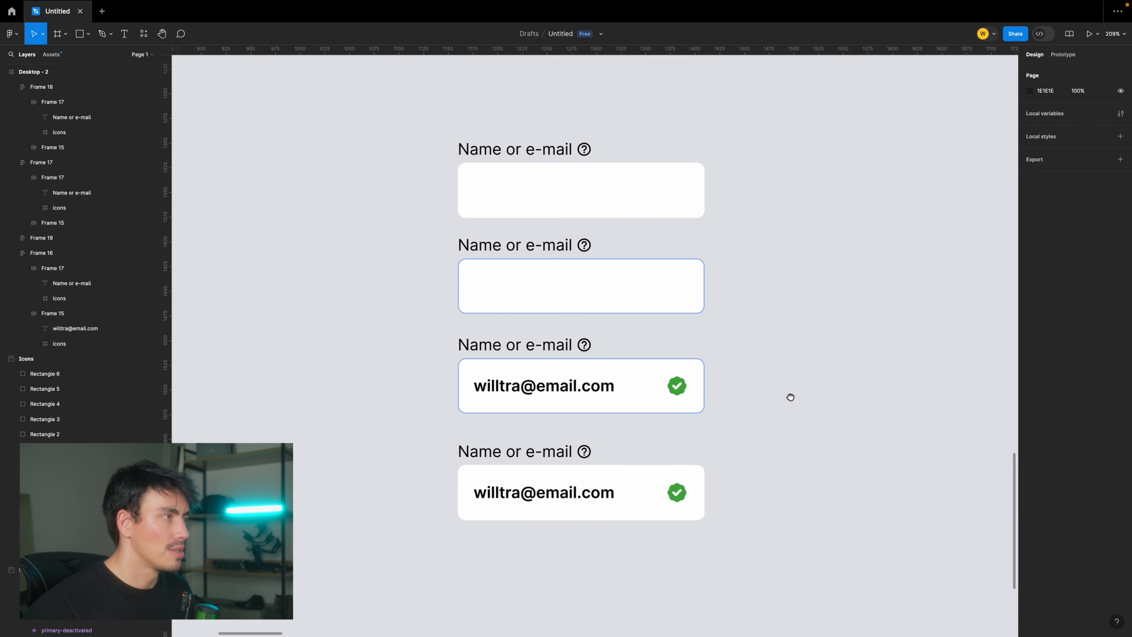
pyautogui.scroll(-1, 793, 396)
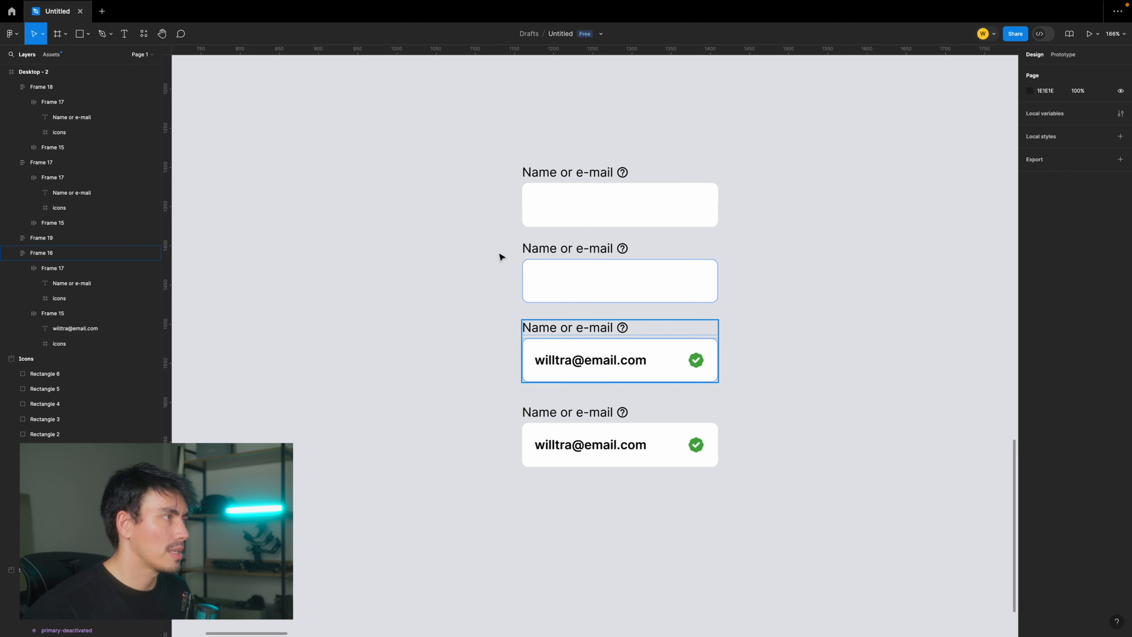
pyautogui.moveTo(486, 116); pyautogui.dragTo(787, 470)
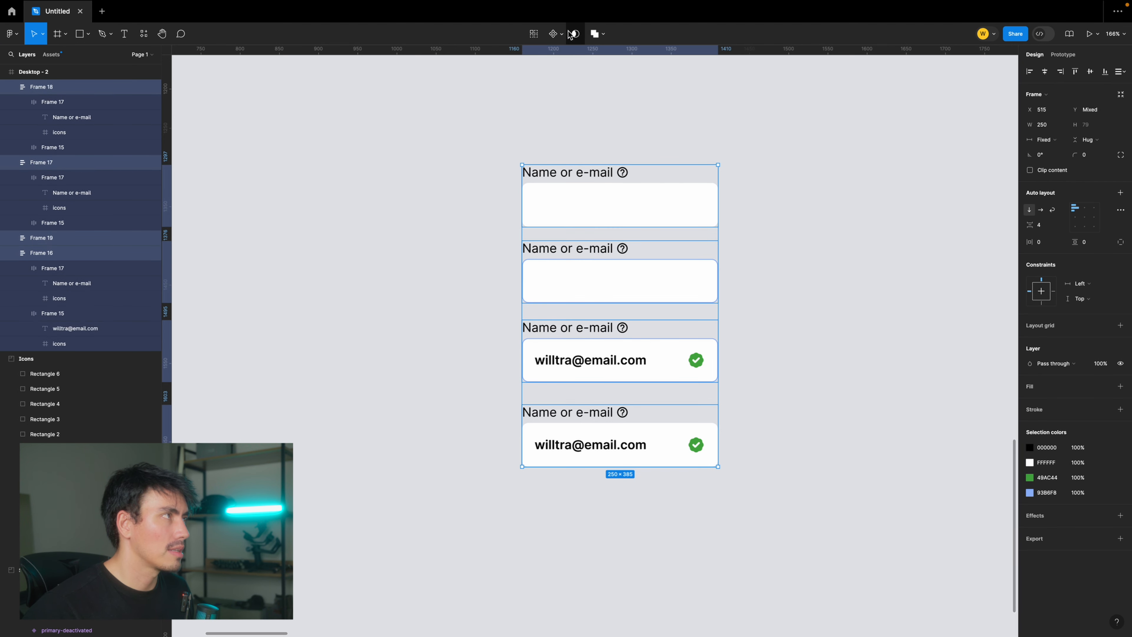
pyautogui.click(558, 34)
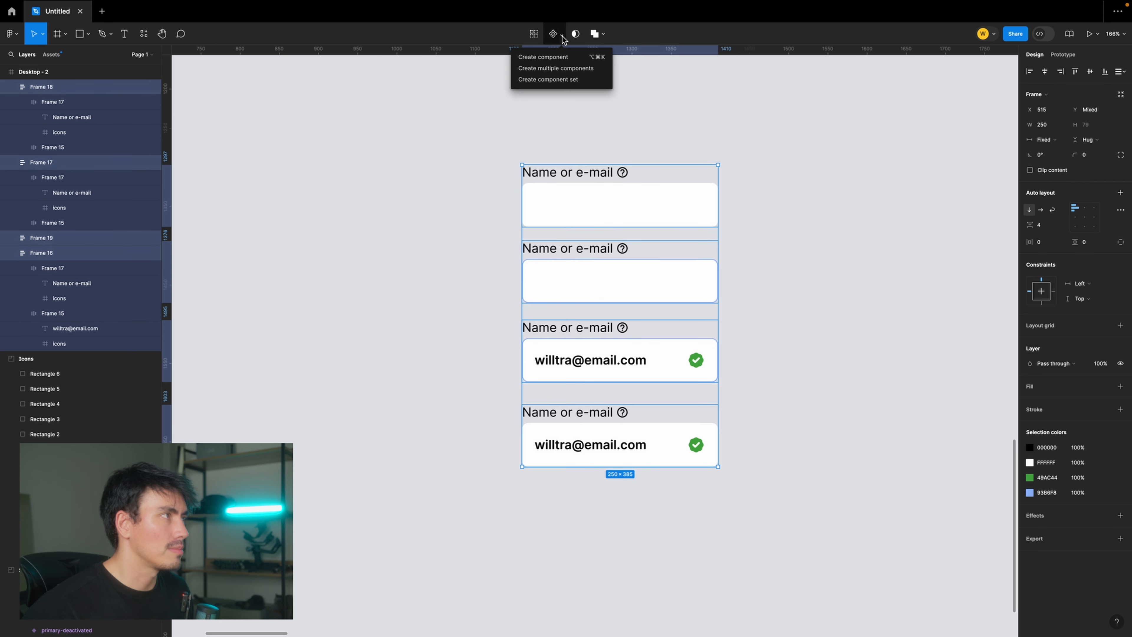
pyautogui.click(564, 80)
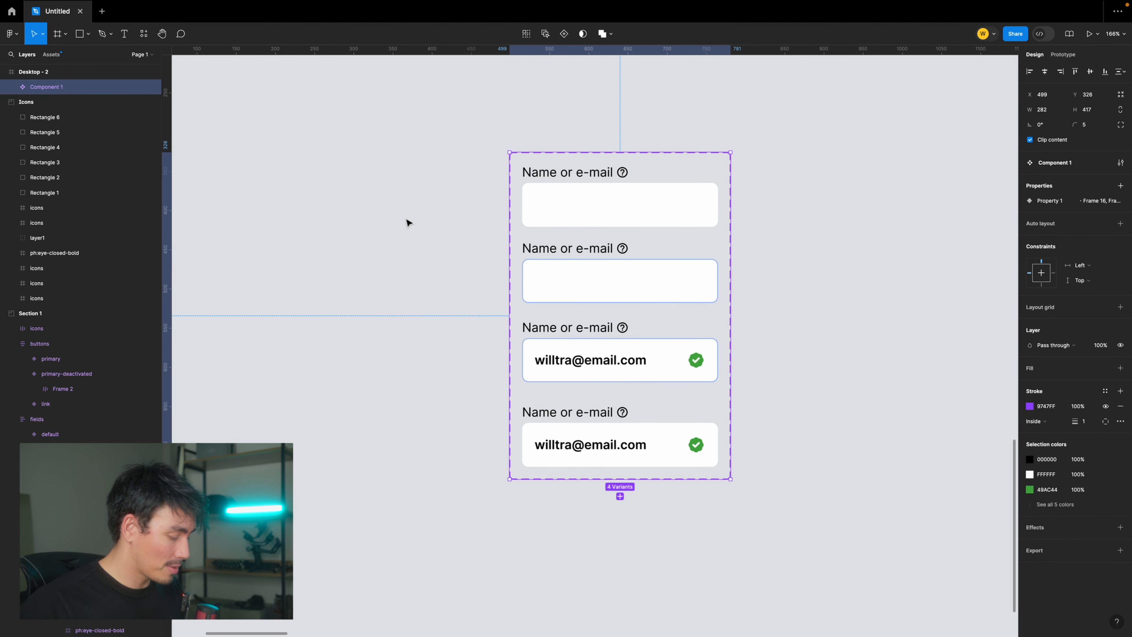
# - Apply auto layout to the component set and set the vertical gap between items to 24
pyautogui.hotkey('shift', 'a')
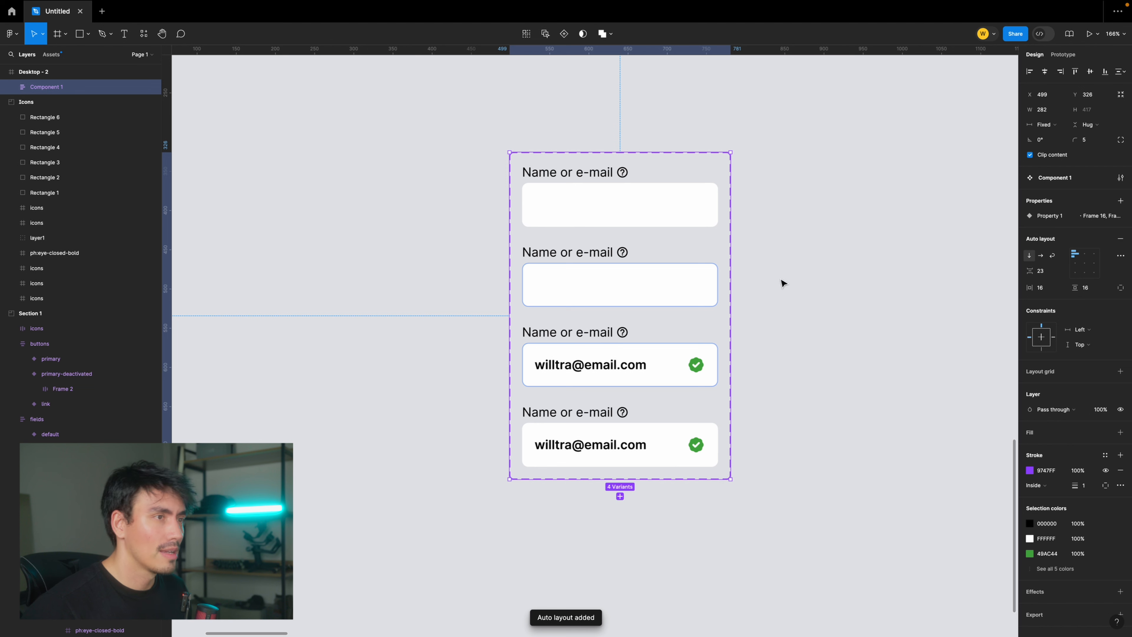
pyautogui.click(1040, 271)
pyautogui.write('24')
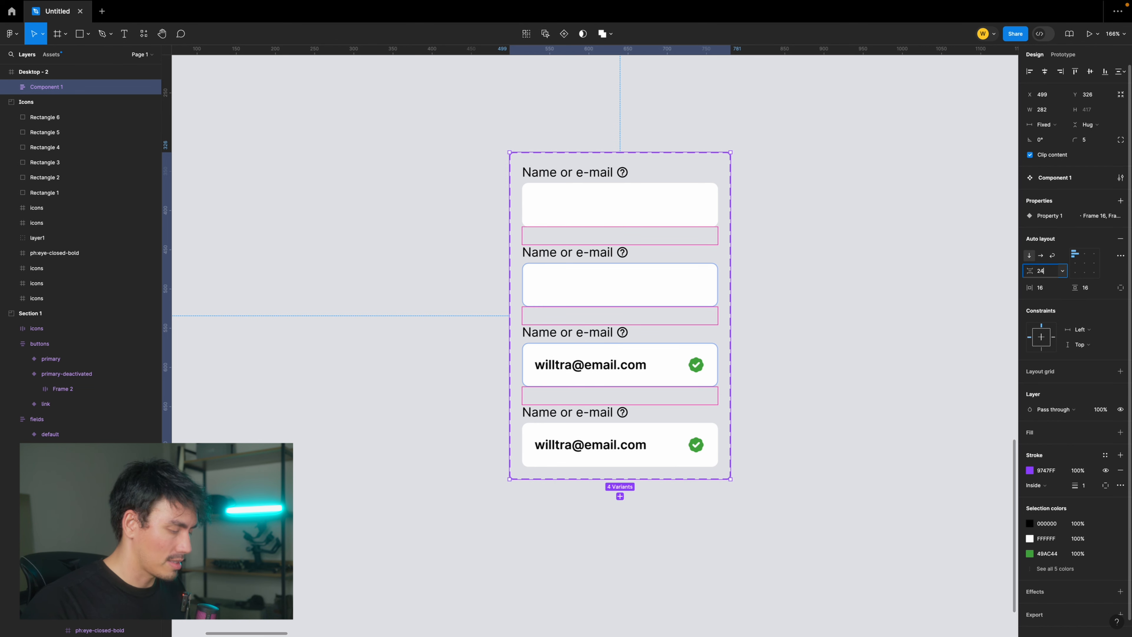
pyautogui.press('Return')
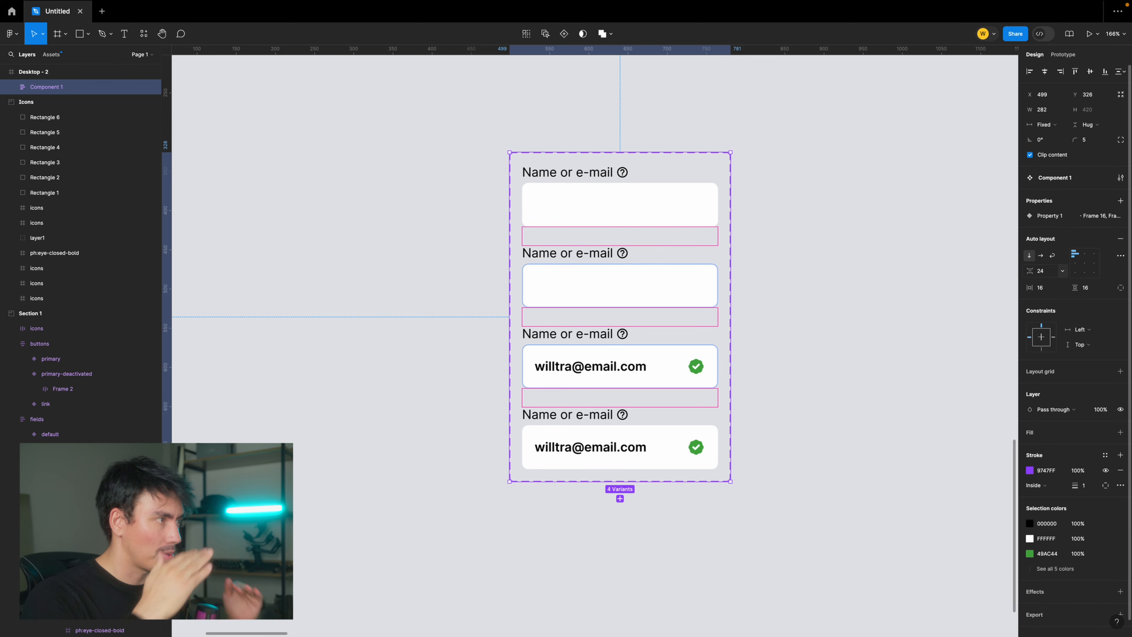
# - Rename the component set to login-fields
pyautogui.hscroll(1, 619, 212)
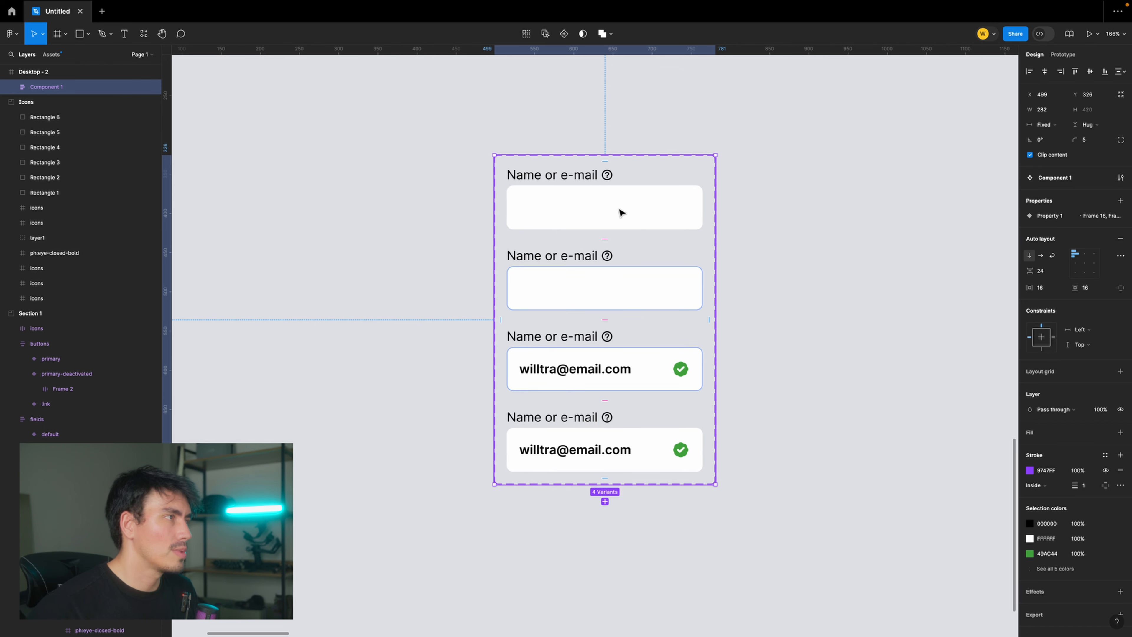
pyautogui.click(1071, 178)
pyautogui.press('super+a')
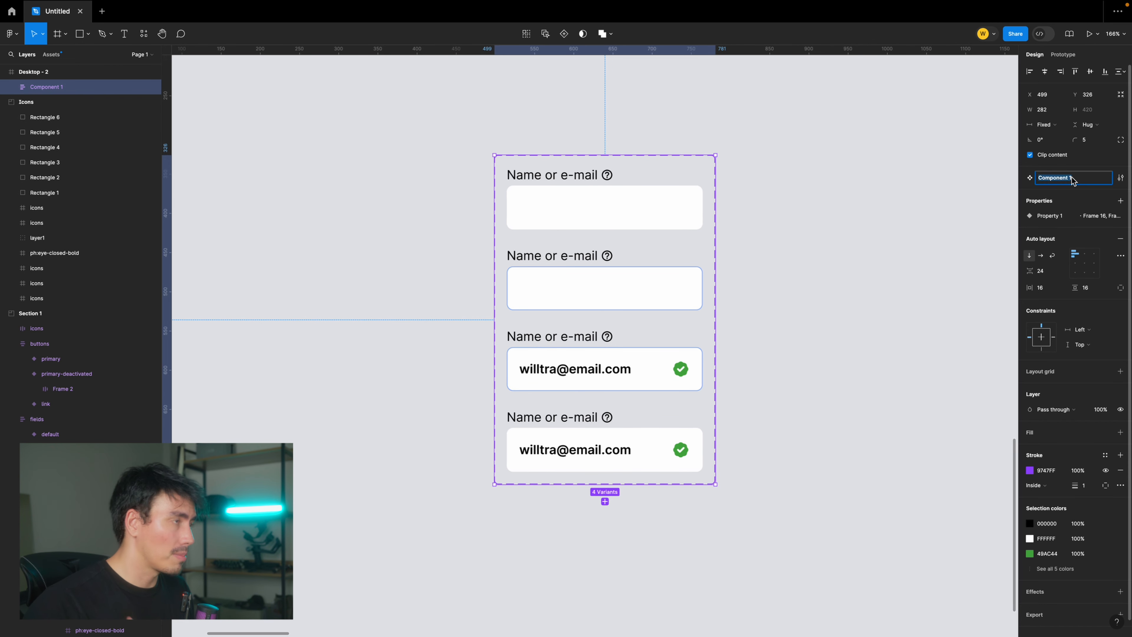
pyautogui.write('login-fields')
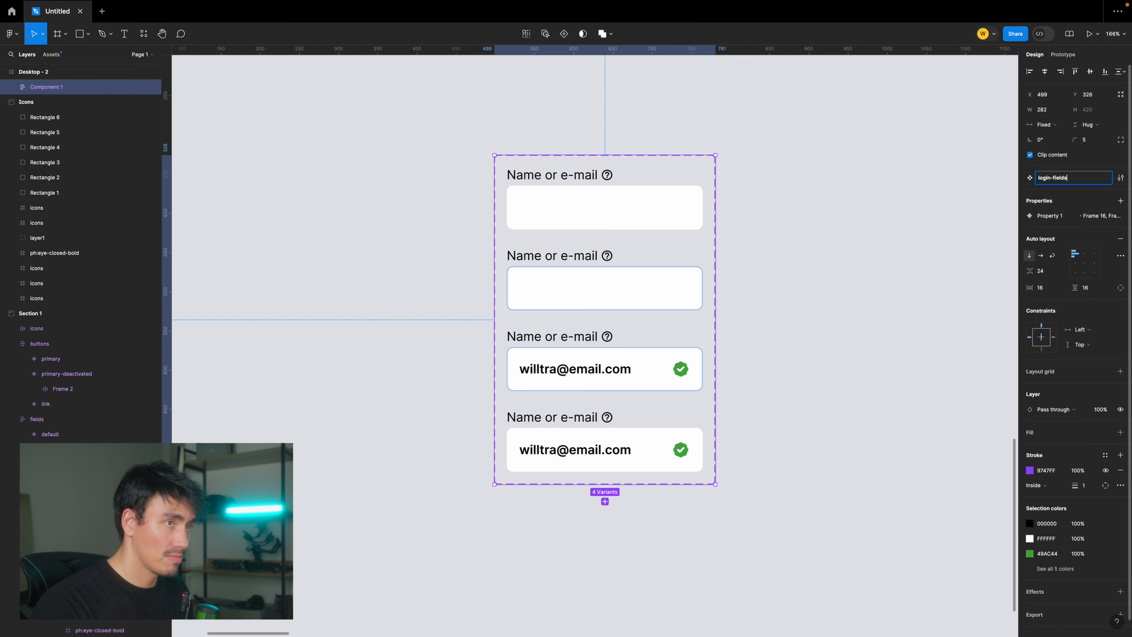
pyautogui.press('Return')
# - Name the first variant of the component set default and the second one selected
pyautogui.click(670, 203)
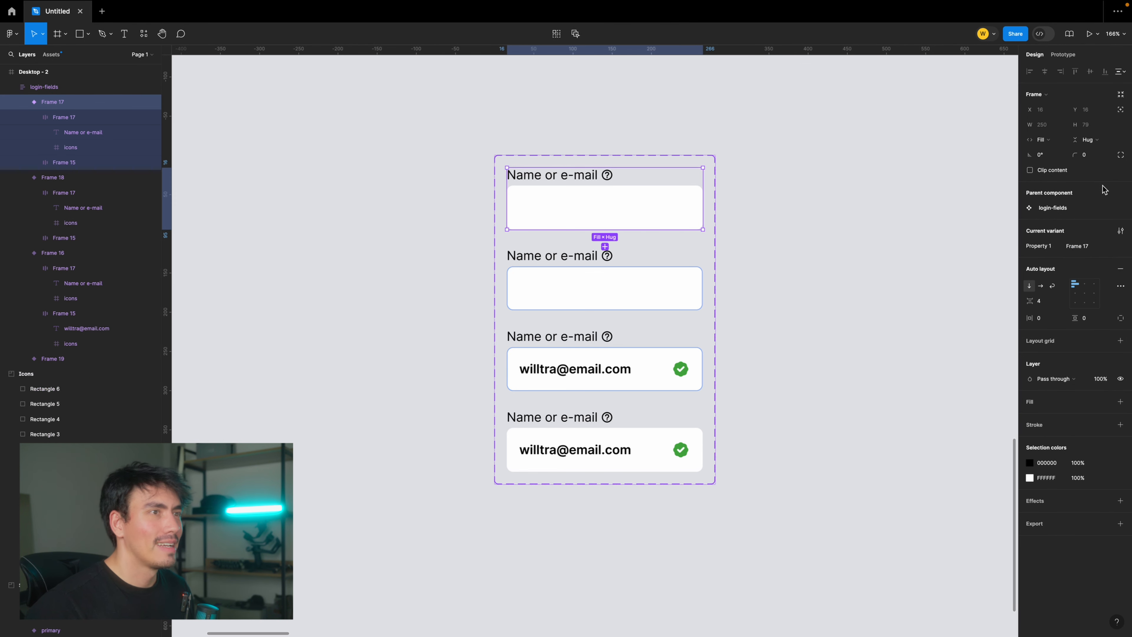
pyautogui.press('Escape')
pyautogui.click(629, 198)
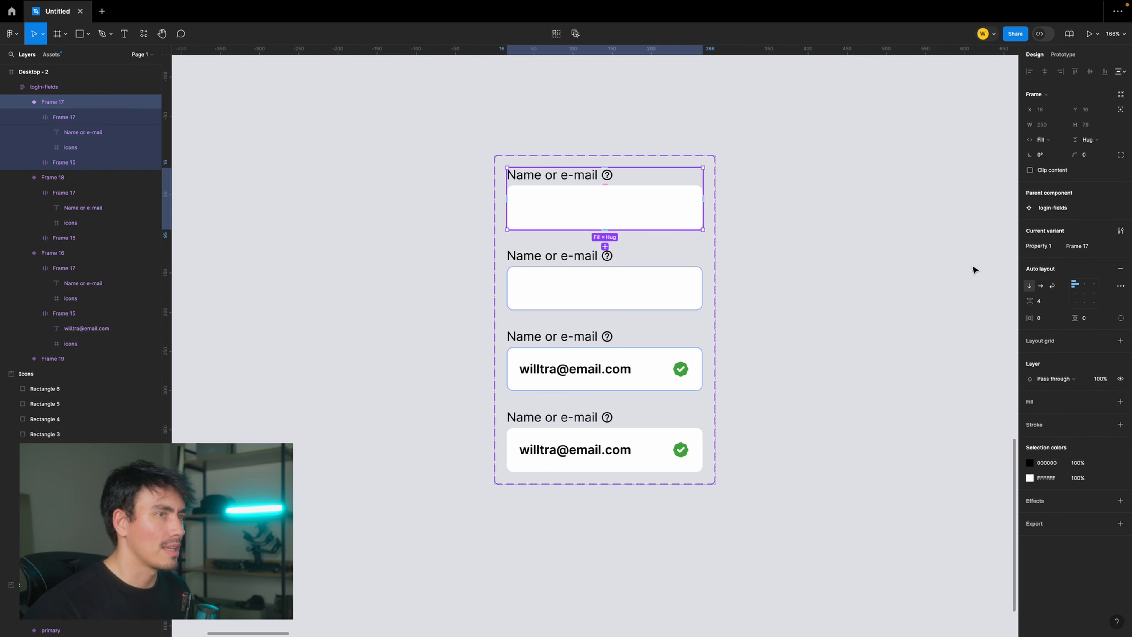
pyautogui.click(1080, 246)
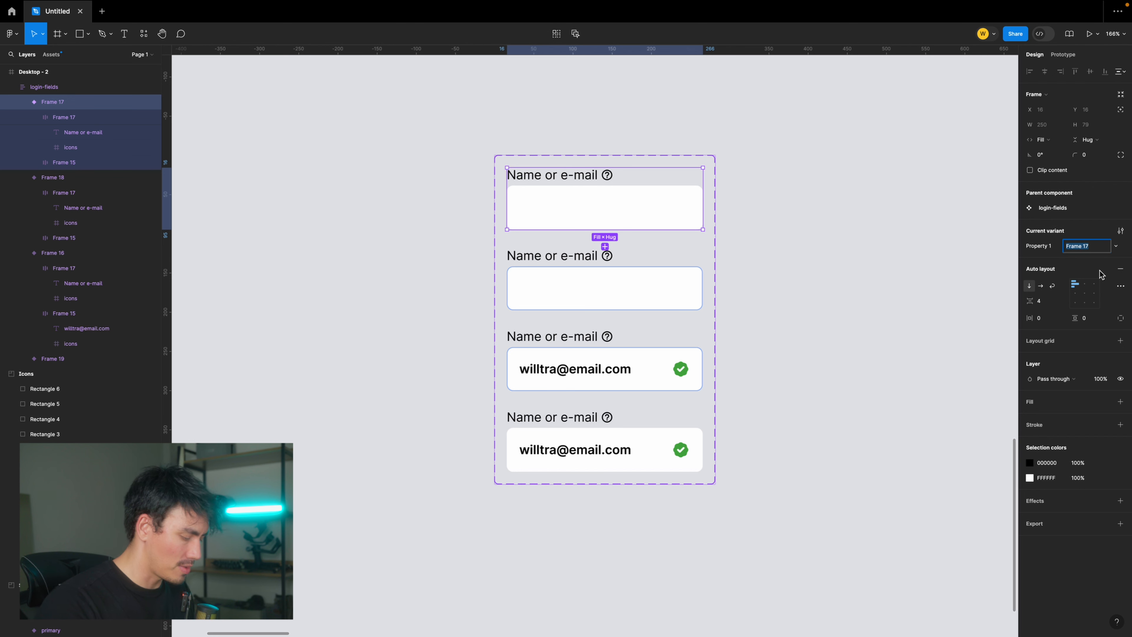
pyautogui.write('default')
pyautogui.press('Tab')
pyautogui.write('sel')
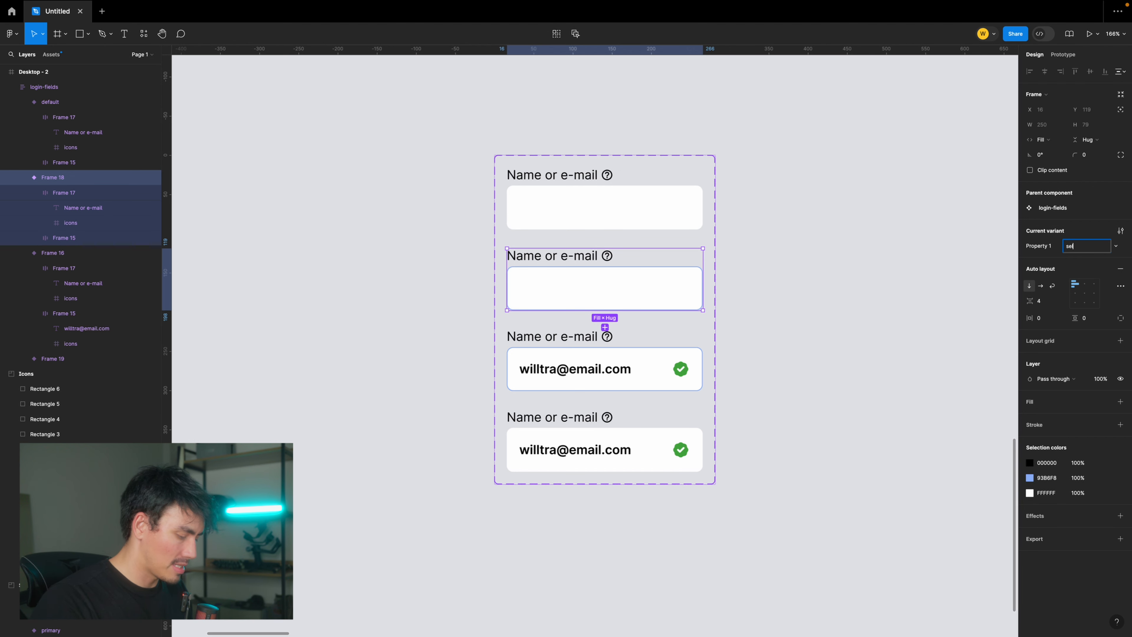
pyautogui.write('ected')
pyautogui.press('Tab')
# - Name the third variant selecte-completed and the fourth variant completed
pyautogui.write('sel')
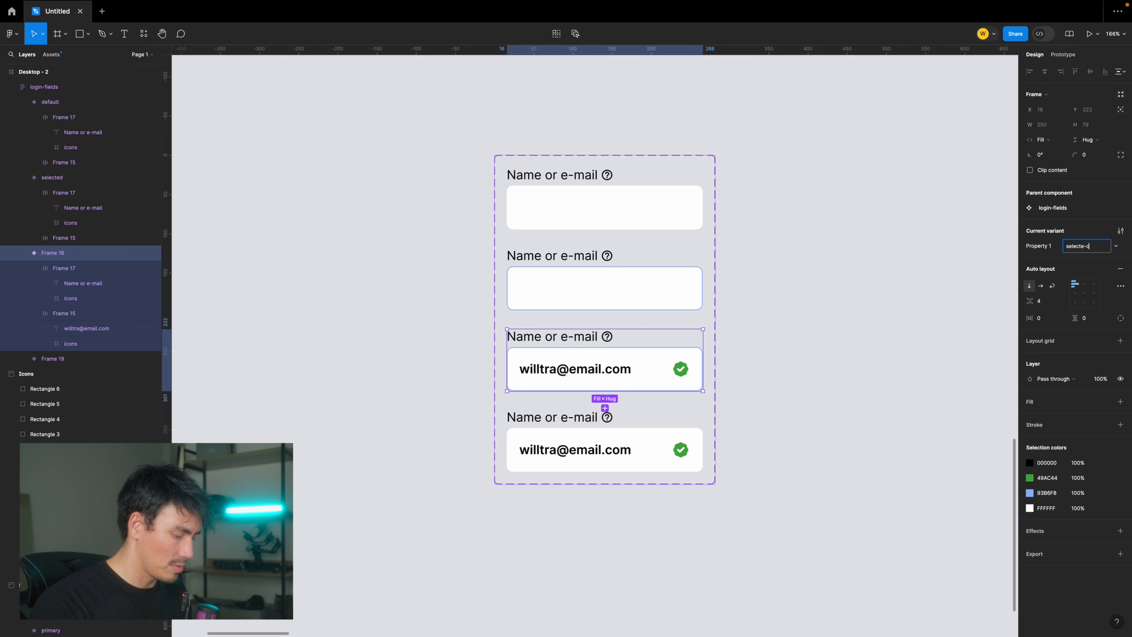
pyautogui.write('ecte-completed')
pyautogui.press('Tab')
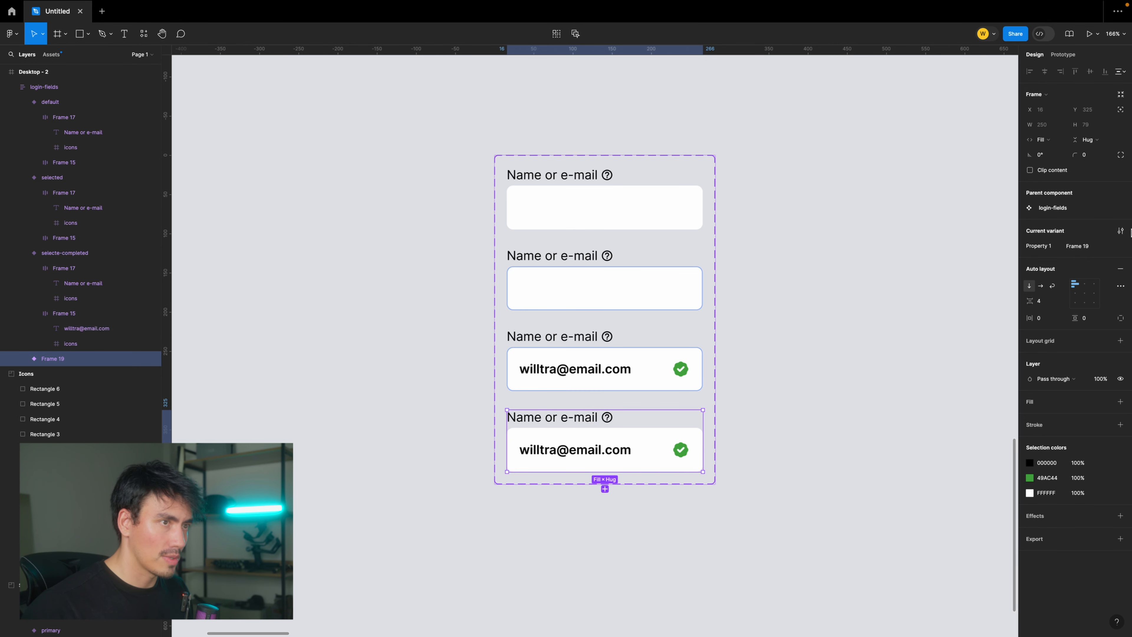
pyautogui.write('complete')
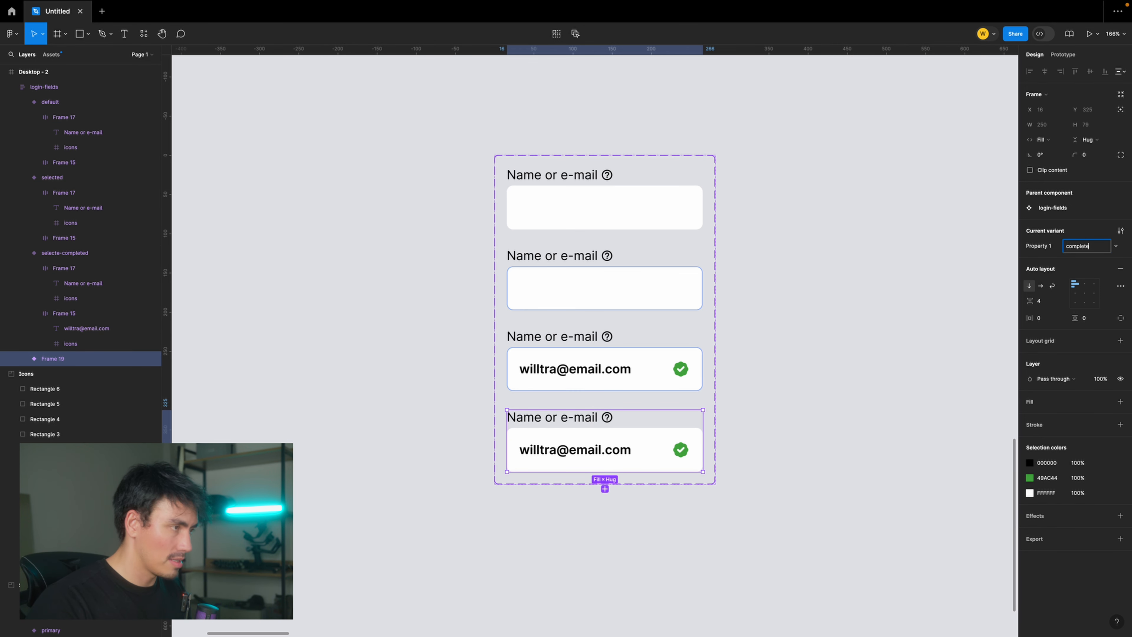
pyautogui.write('d')
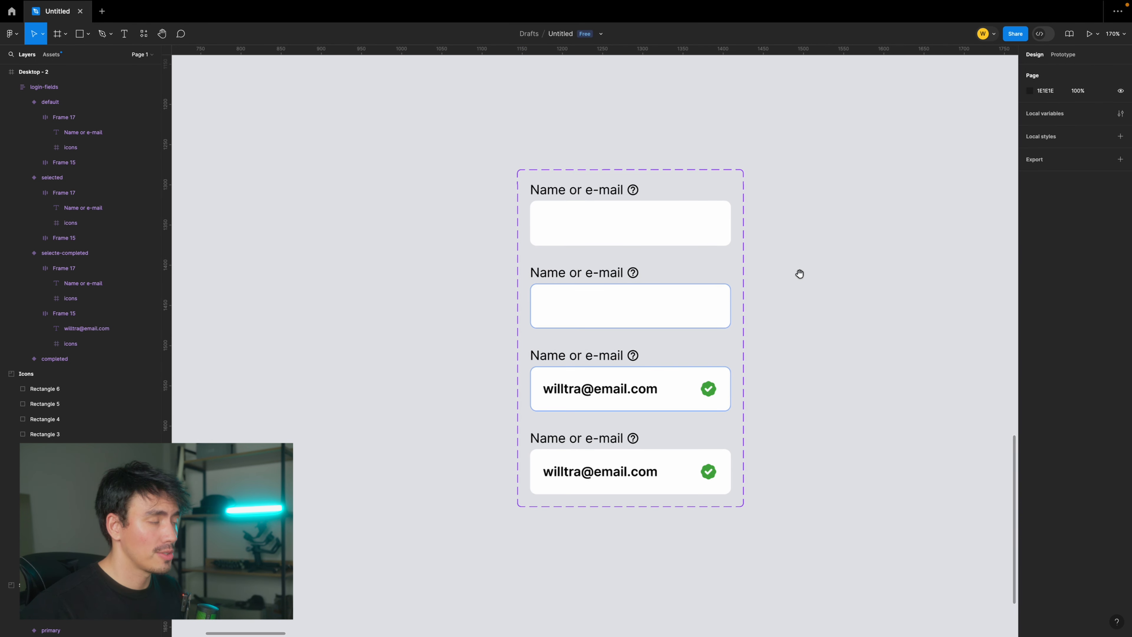
pyautogui.hscroll(2, 799, 273)
pyautogui.scroll(-3, 786, 323)
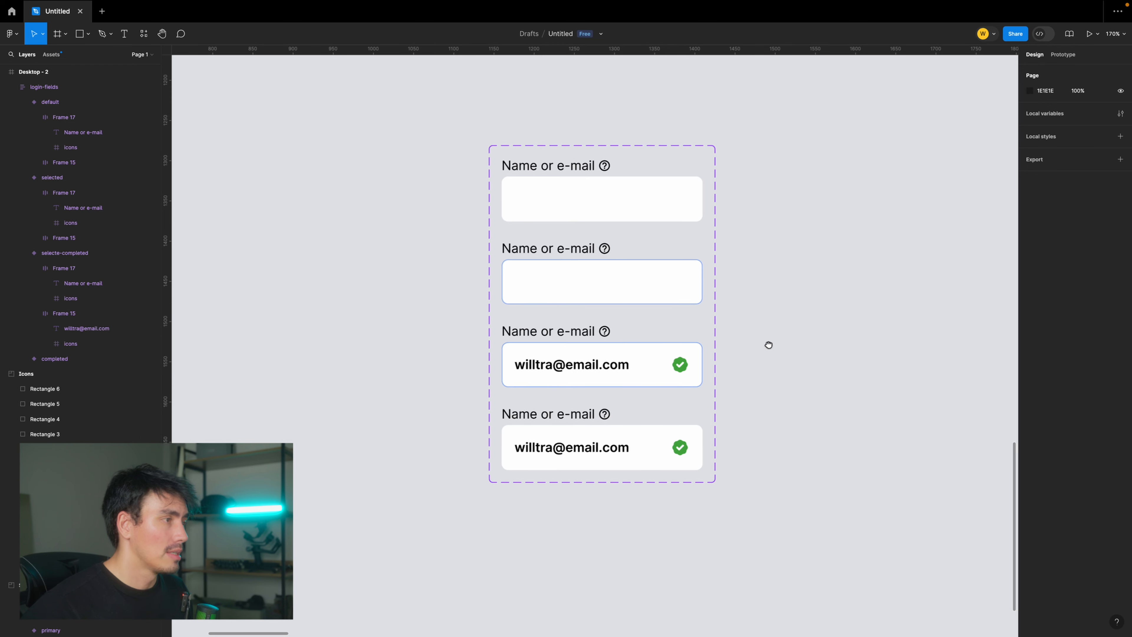
pyautogui.scroll(2, 790, 274)
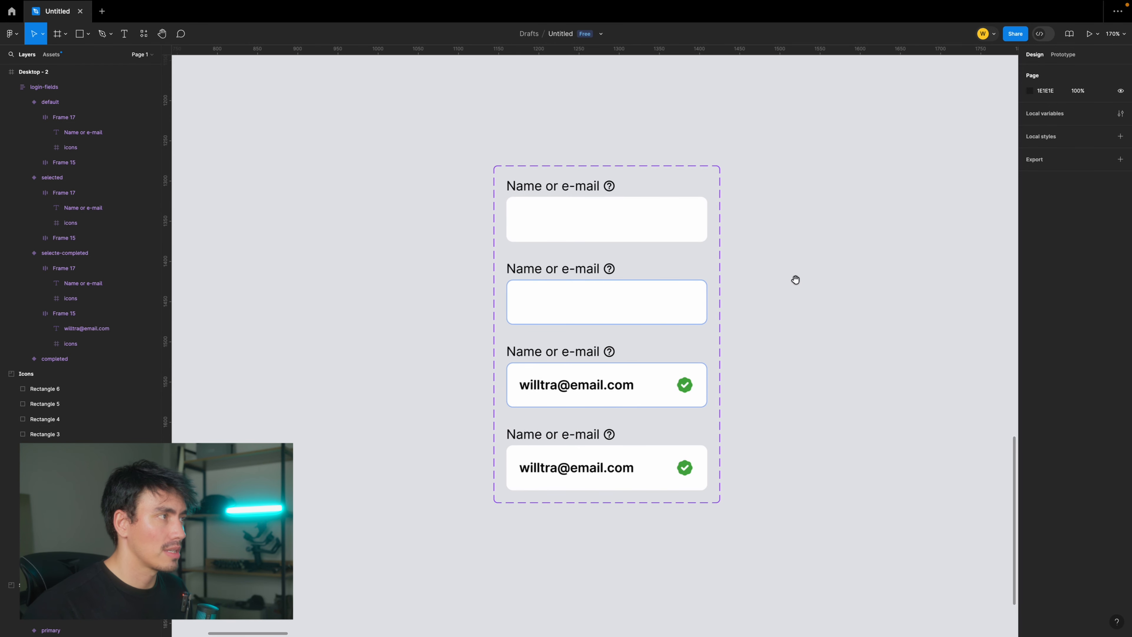
pyautogui.moveTo(796, 279); pyautogui.dragTo(785, 305)
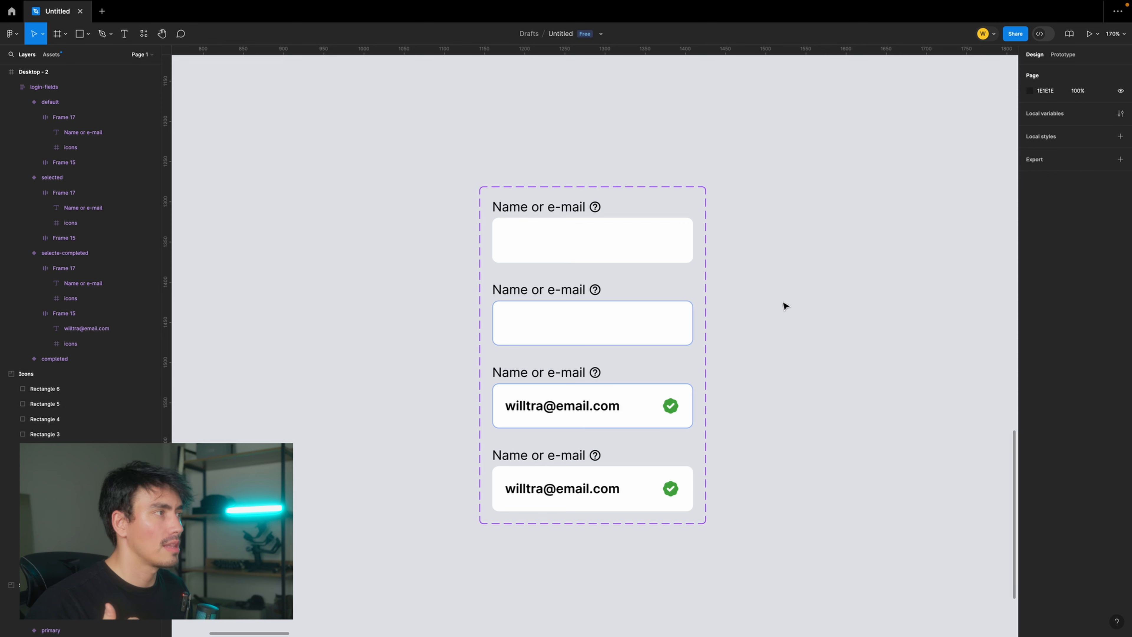
pyautogui.scroll(3, 650, 201)
pyautogui.click(572, 208)
pyautogui.click(572, 209)
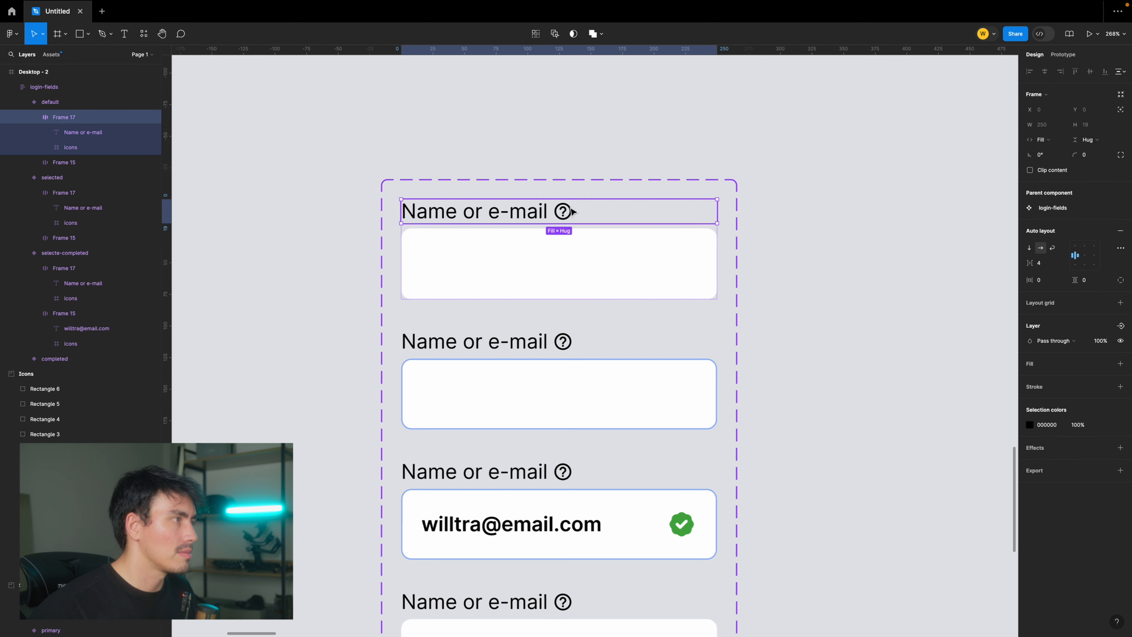
pyautogui.click(572, 209)
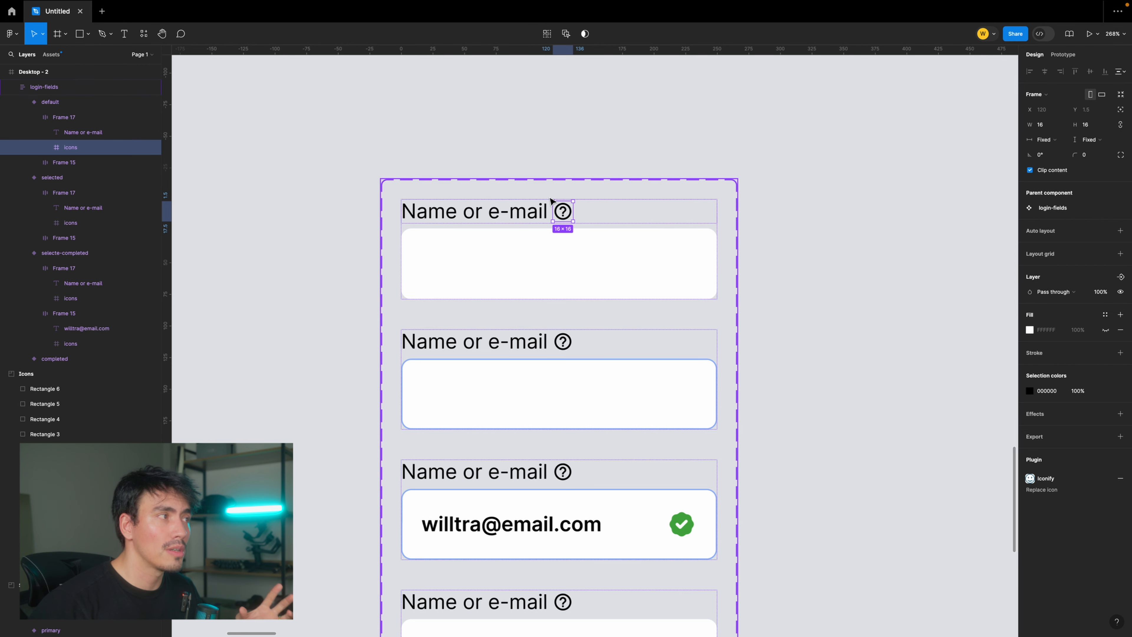
pyautogui.click(725, 170)
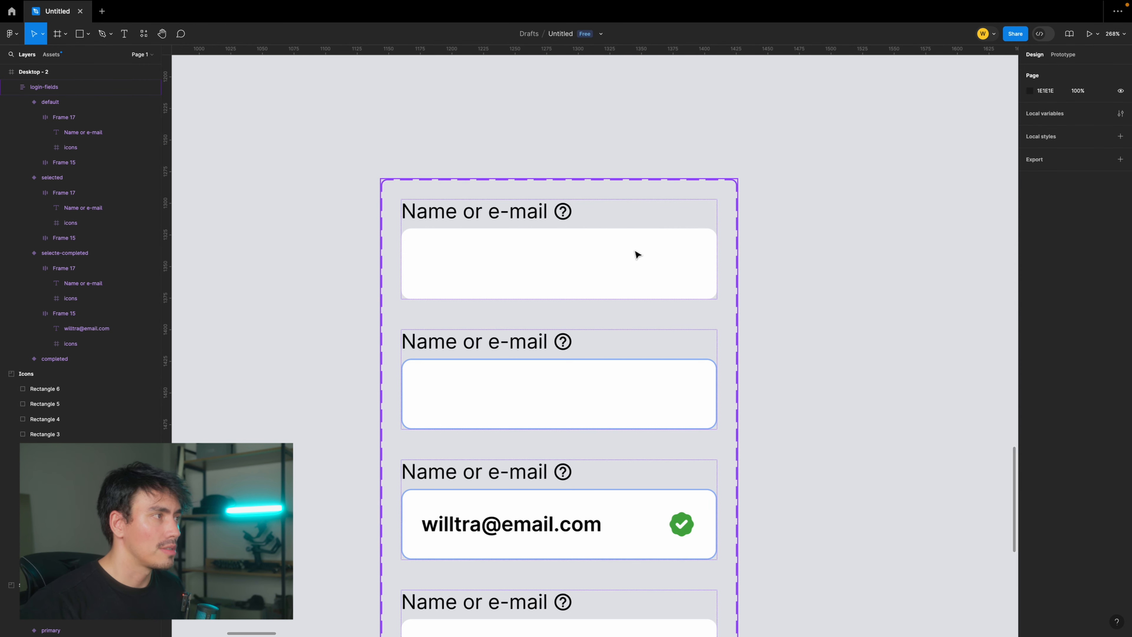
# - Try detaching a copy of the default field beside the set and making it a standalone component, and delete that copy
pyautogui.click(591, 252)
pyautogui.moveTo(592, 253); pyautogui.dragTo(1011, 246)
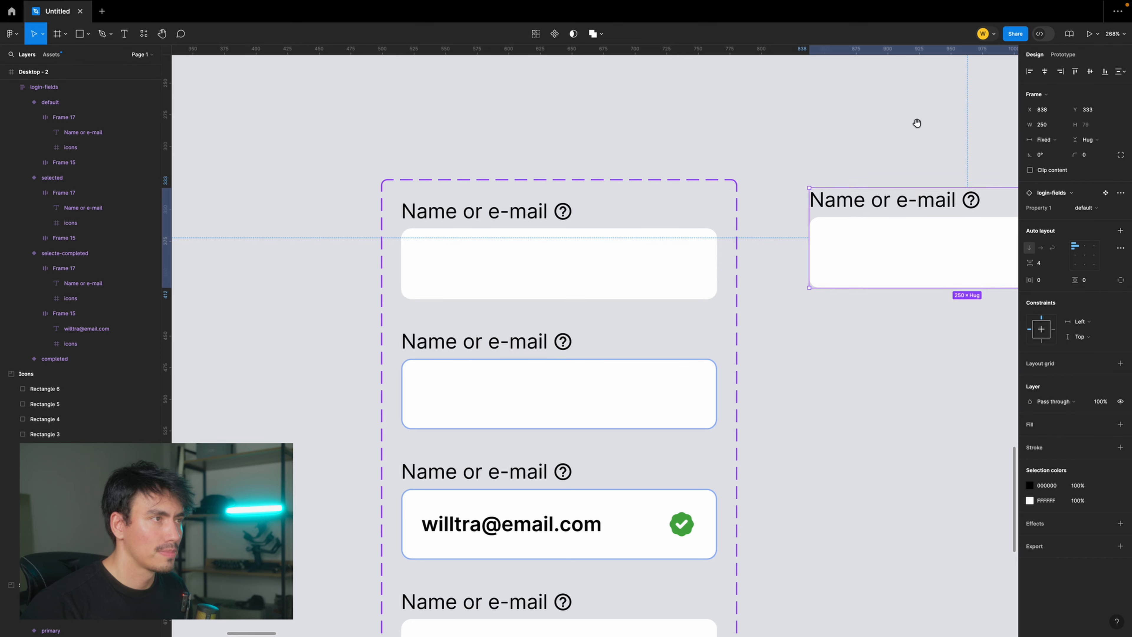
pyautogui.hscroll(5, 917, 121)
pyautogui.click(1079, 213)
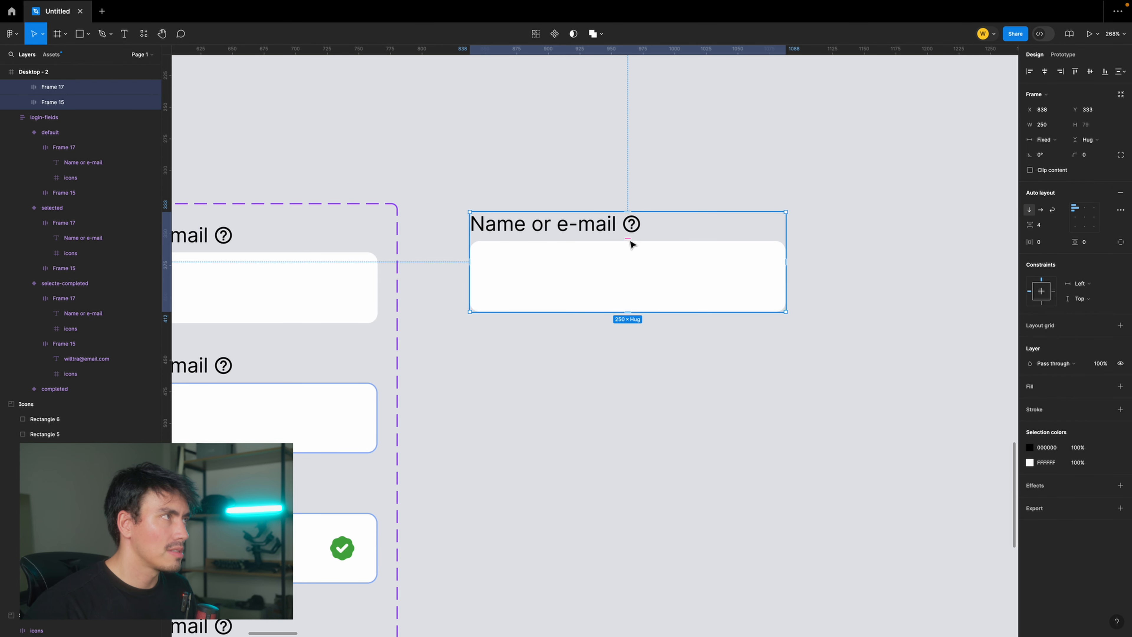
pyautogui.click(555, 35)
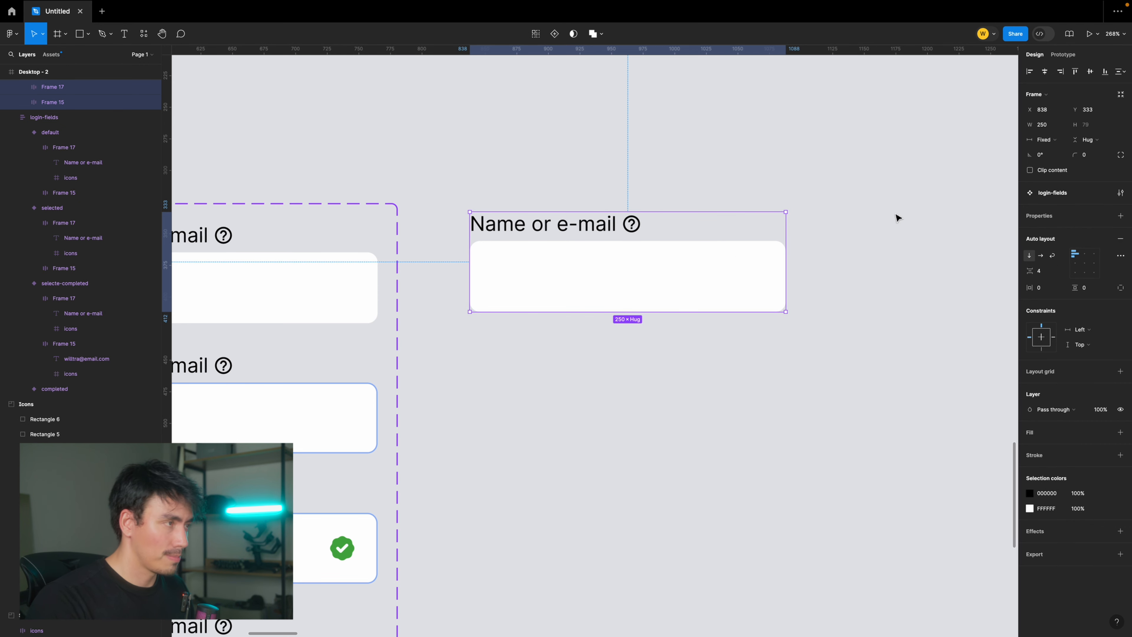
pyautogui.press('Delete')
# - Create a visibility property named Tooltip with value True on the default variant's help icon
pyautogui.moveTo(500, 291); pyautogui.dragTo(772, 272)
pyautogui.moveTo(498, 232); pyautogui.dragTo(667, 235)
pyautogui.doubleClick(670, 223)
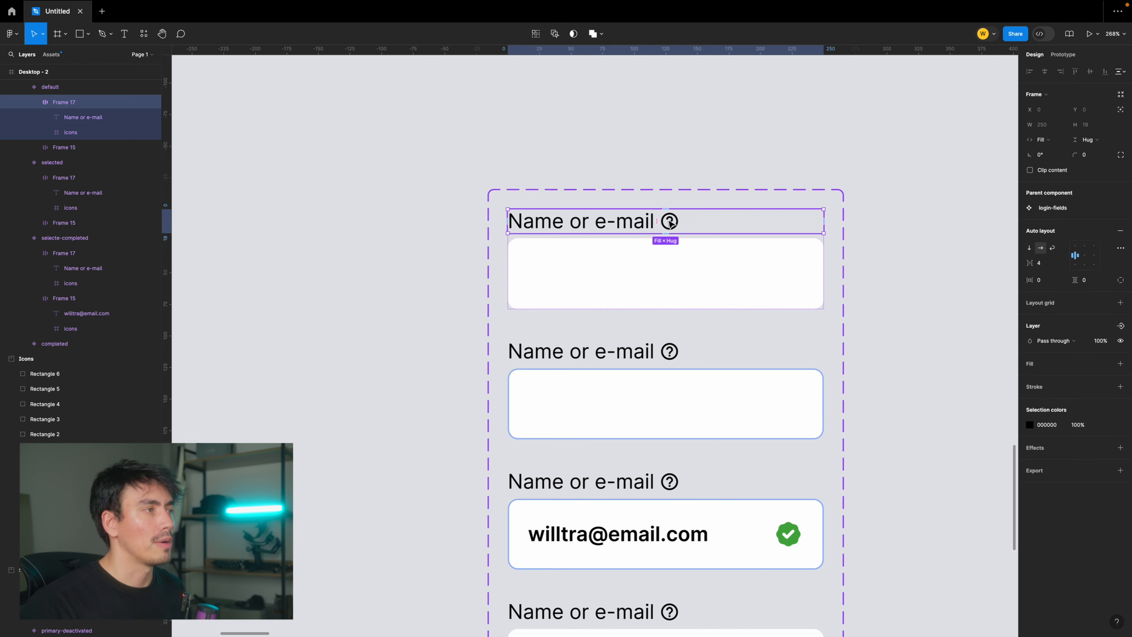
pyautogui.doubleClick(670, 223)
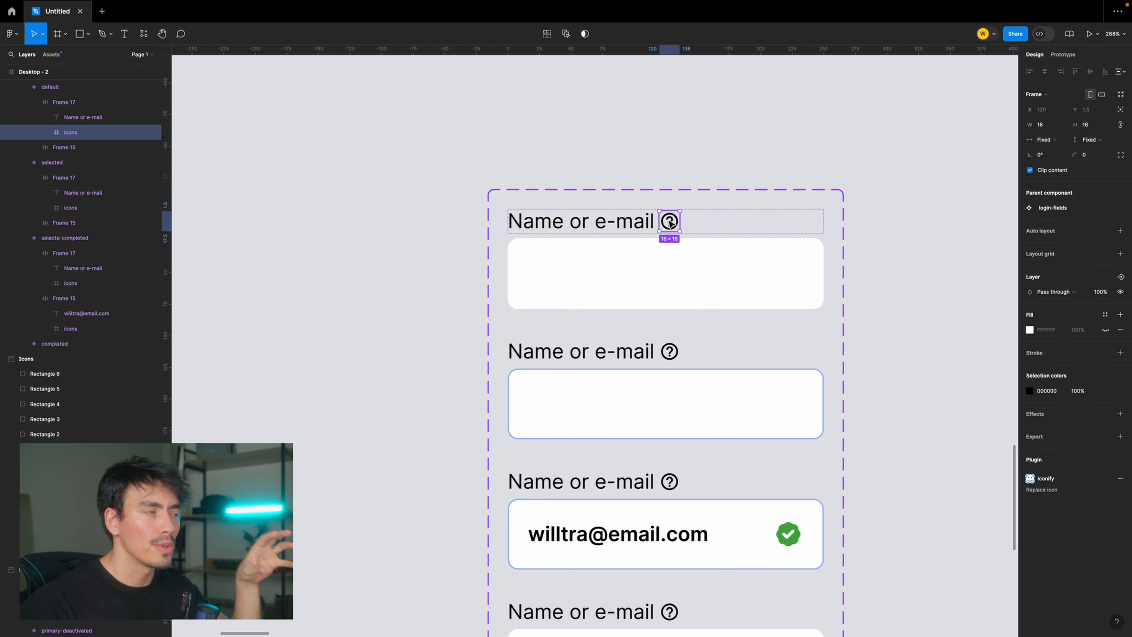
pyautogui.click(1121, 278)
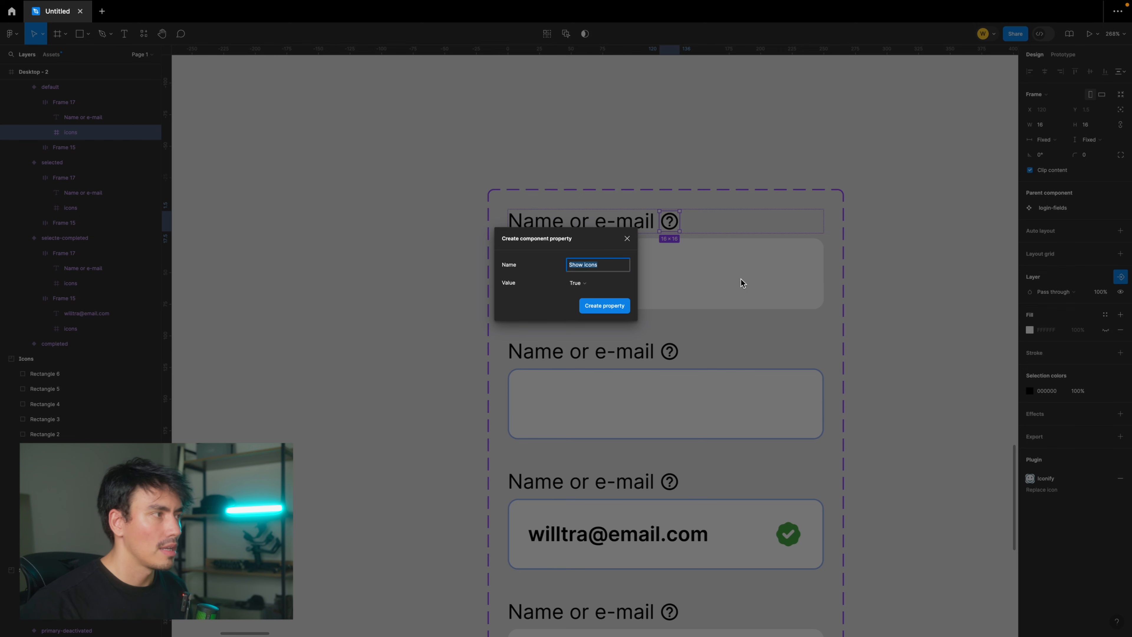
pyautogui.write('Tooltip')
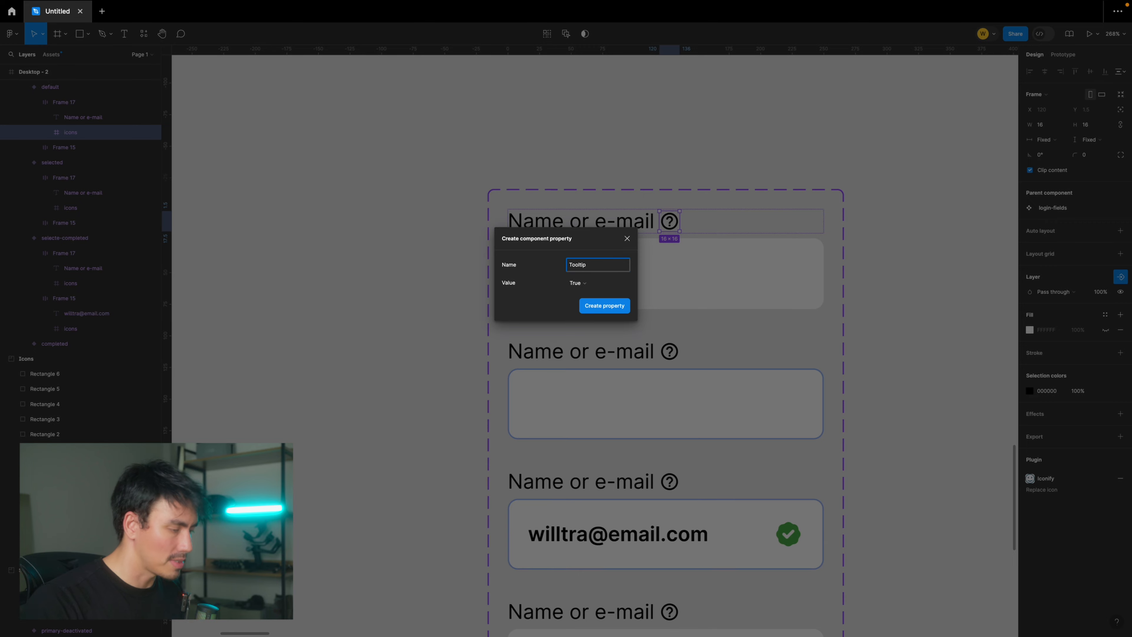
pyautogui.press('Return')
# - Apply the Tooltip property to the label help icons in the other three variants
pyautogui.click(670, 355)
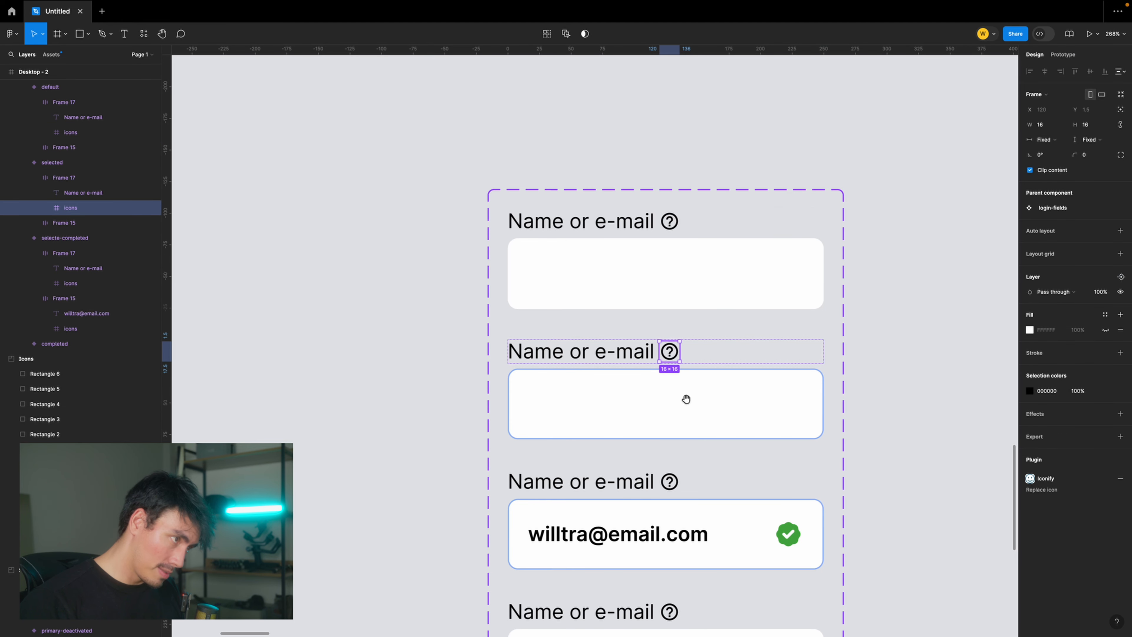
pyautogui.scroll(-2, 682, 399)
pyautogui.keyDown('shift'); pyautogui.click(669, 401); pyautogui.keyUp('shift')
pyautogui.scroll(-2, 670, 400)
pyautogui.keyDown('shift'); pyautogui.click(666, 467); pyautogui.keyUp('shift')
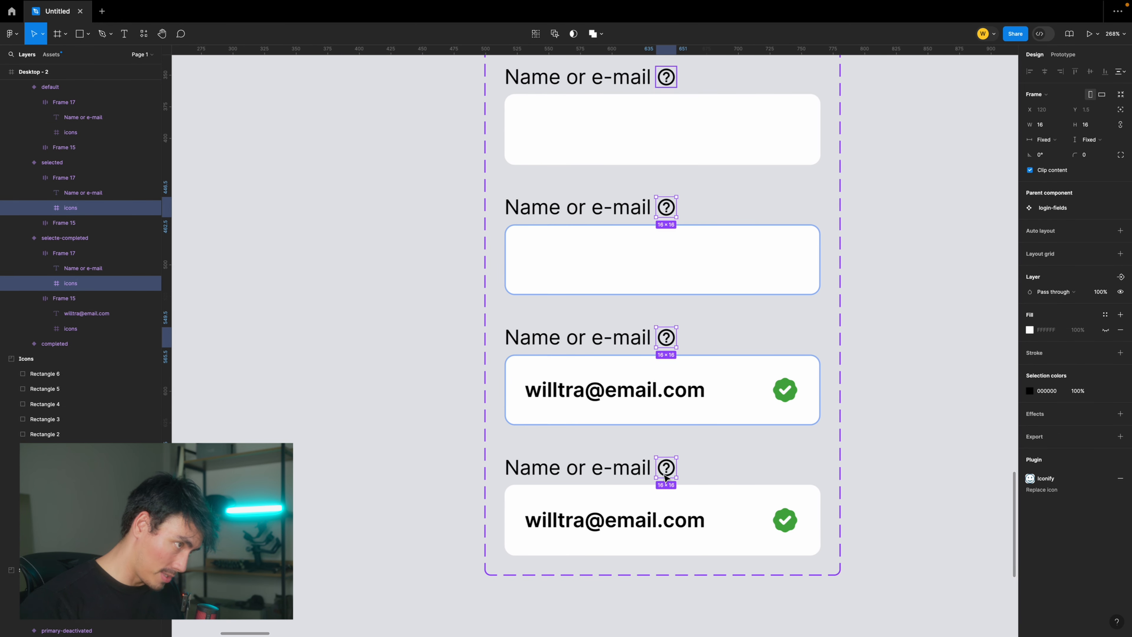
pyautogui.click(1119, 277)
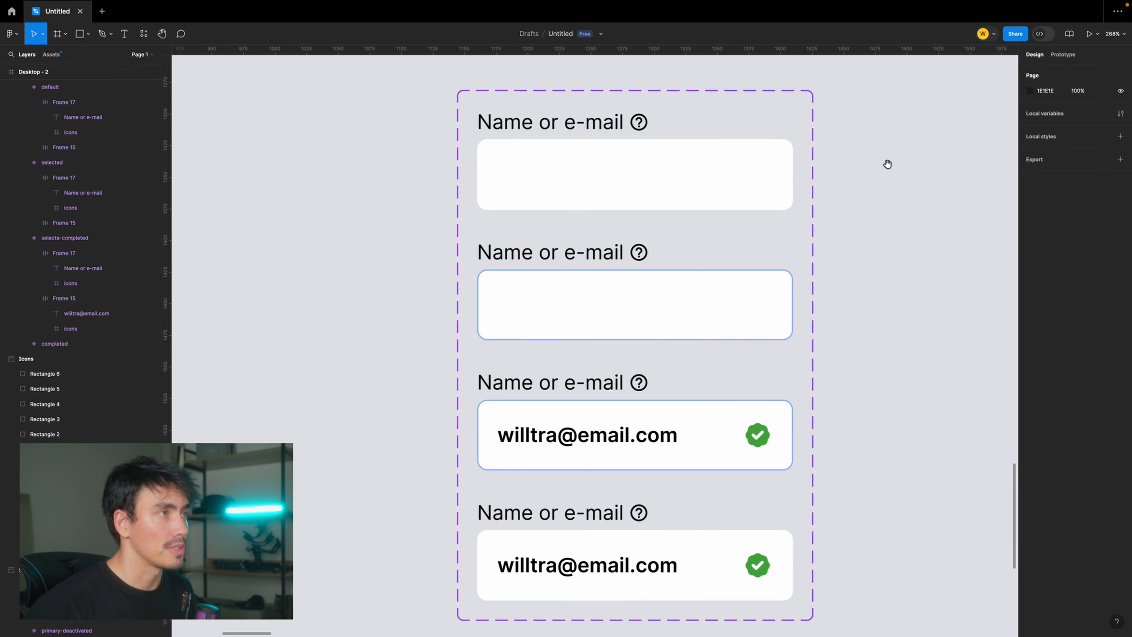
# - Test switching the Tooltip property off and on with a temporary copy of the default field, and delete the copy
pyautogui.hscroll(3, 594, 189)
pyautogui.scroll(1, 593, 190)
pyautogui.click(593, 191)
pyautogui.moveTo(590, 195); pyautogui.dragTo(712, 231)
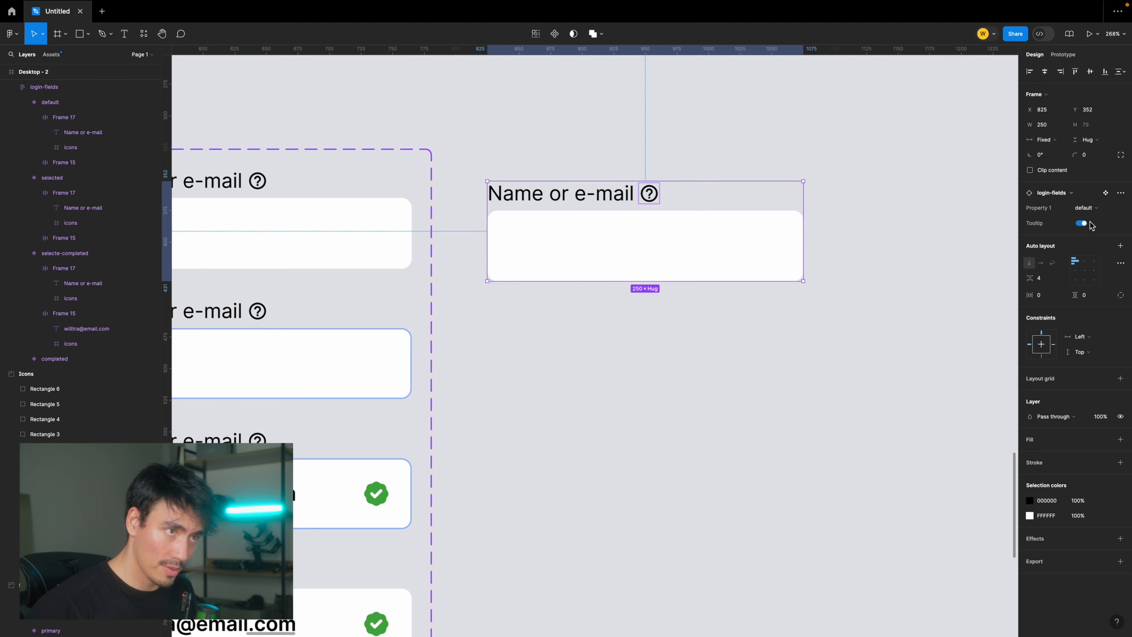
pyautogui.click(1082, 223)
pyautogui.click(1081, 223)
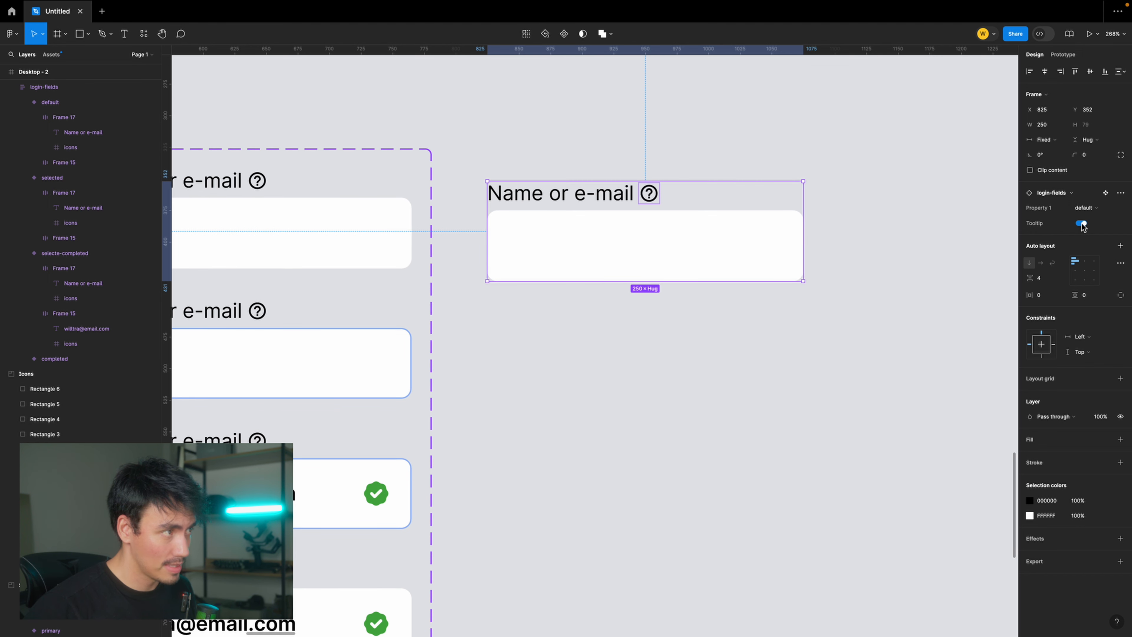
pyautogui.click(1081, 224)
pyautogui.click(1081, 223)
pyautogui.click(1081, 224)
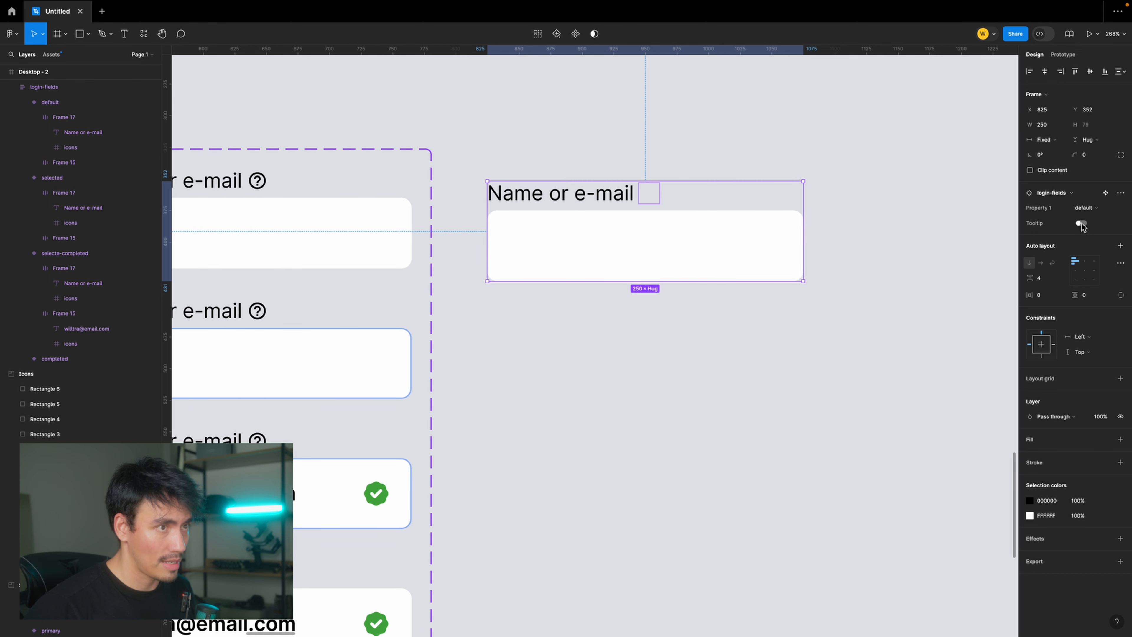
pyautogui.click(1081, 224)
pyautogui.click(1082, 224)
pyautogui.click(1082, 224)
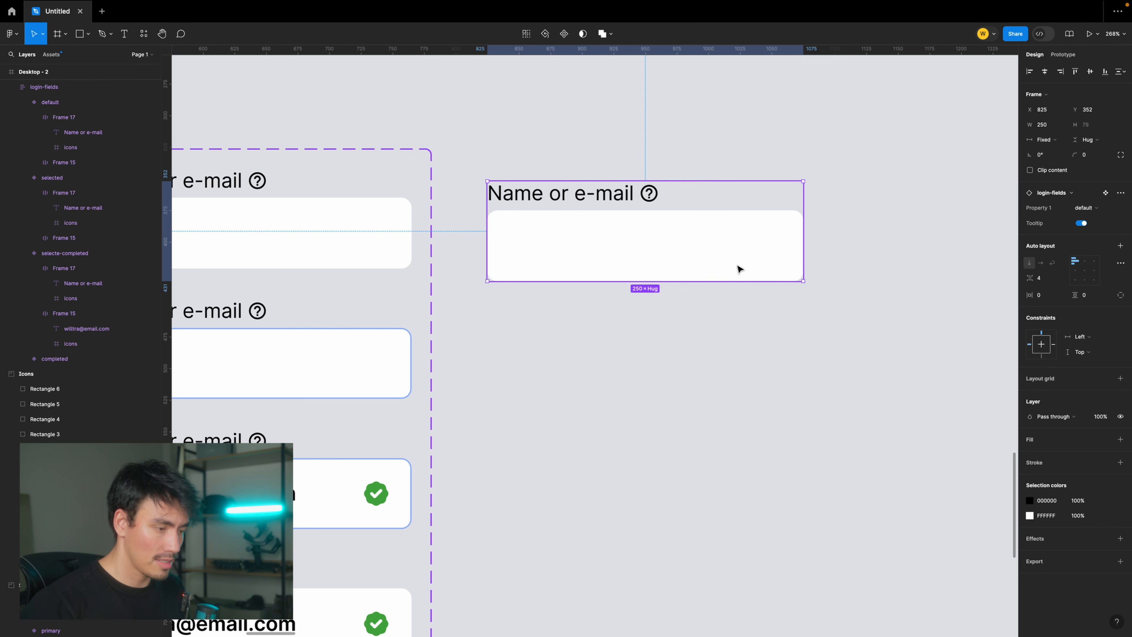
pyautogui.press('Delete')
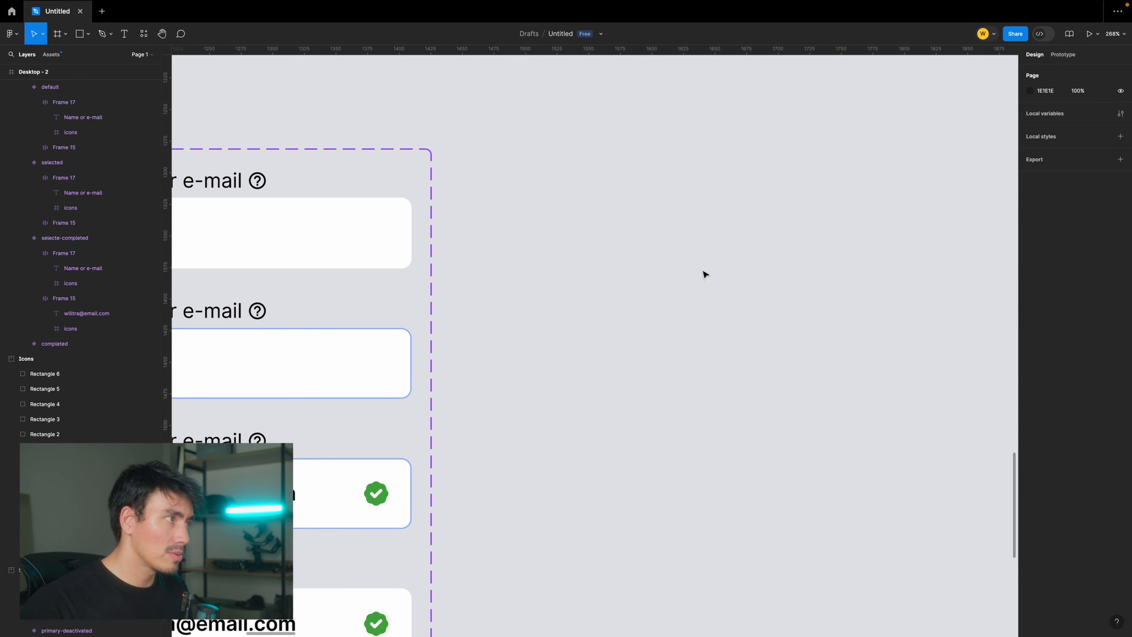
# - Create a text property named Label on the default variant's Name or e-mail text, keeping that text as the value
pyautogui.hscroll(-6, 702, 270)
pyautogui.scroll(-2, 723, 232)
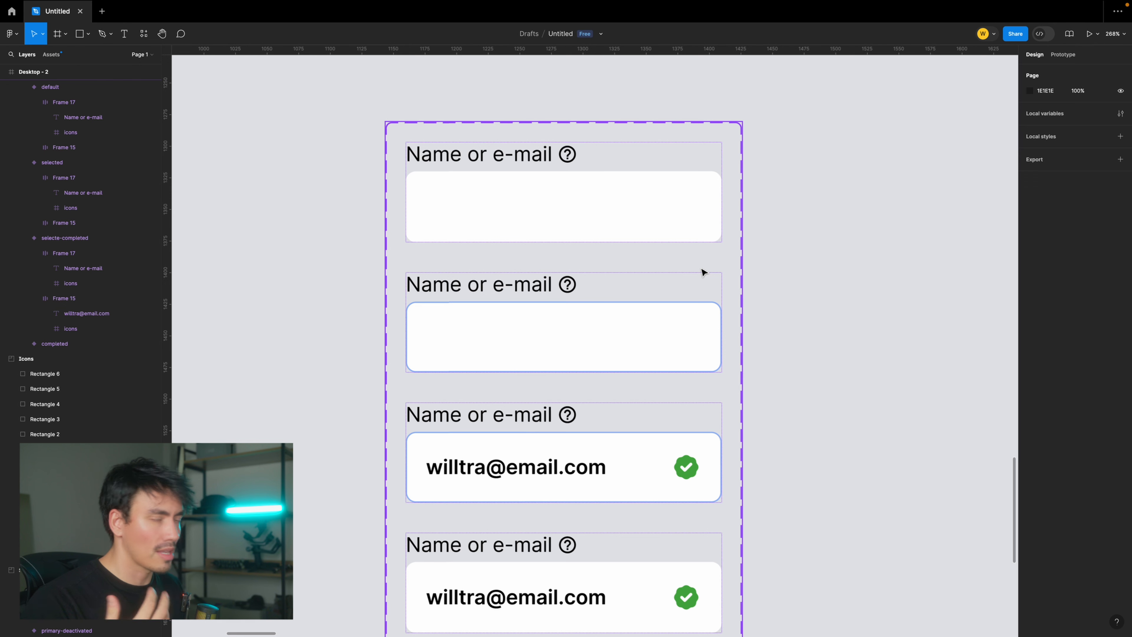
pyautogui.scroll(1, 739, 247)
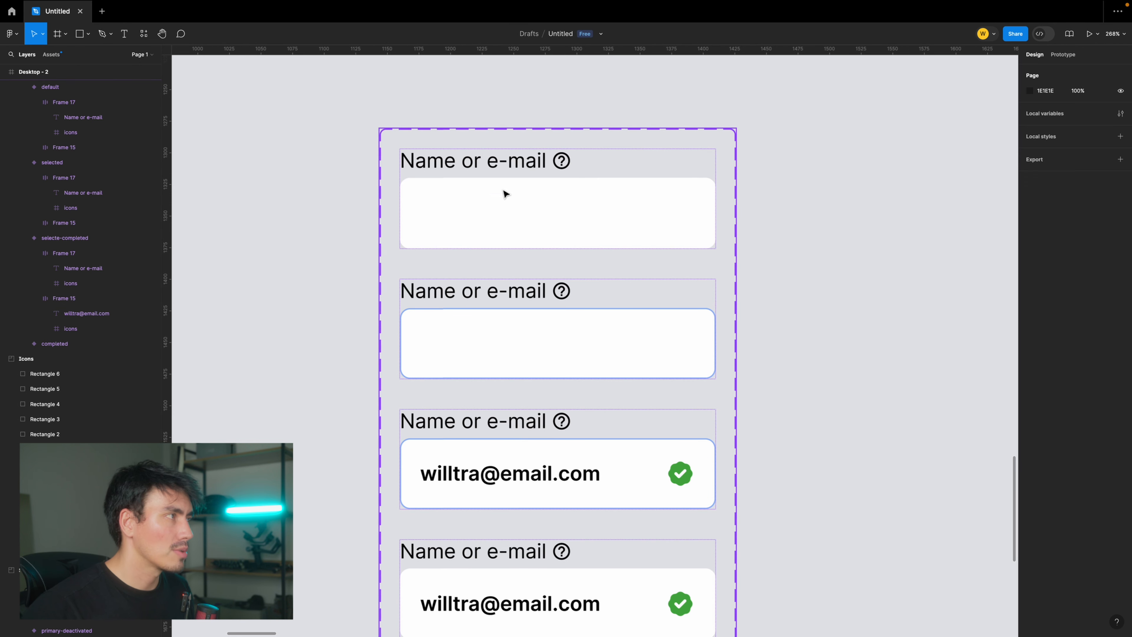
pyautogui.keyDown('ctrl'); pyautogui.click(514, 168); pyautogui.keyUp('ctrl')
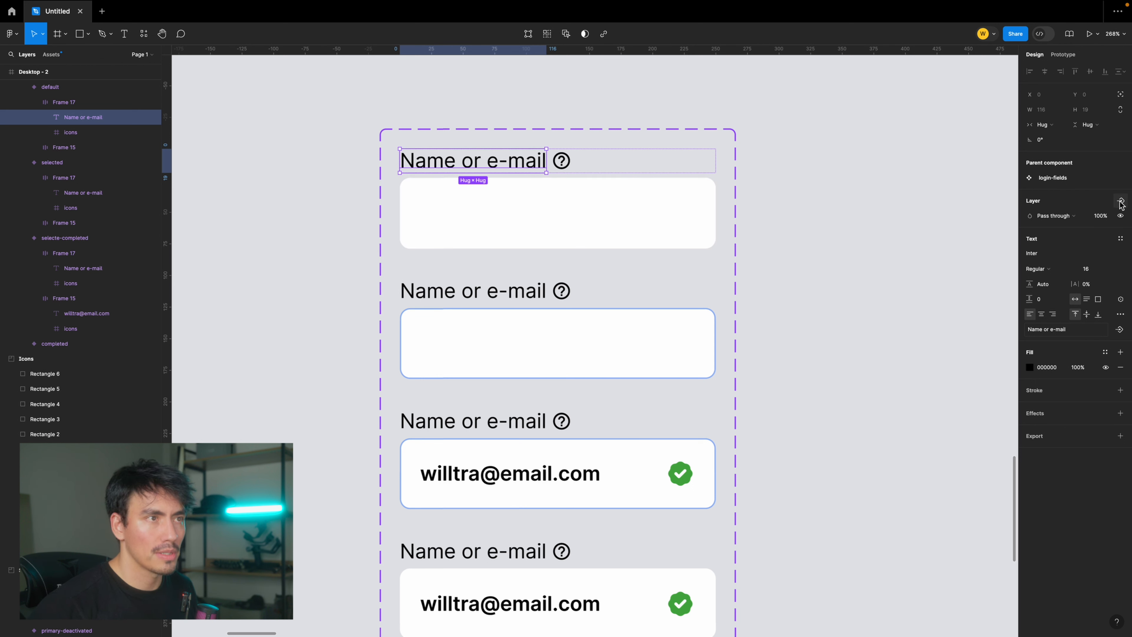
pyautogui.click(1120, 330)
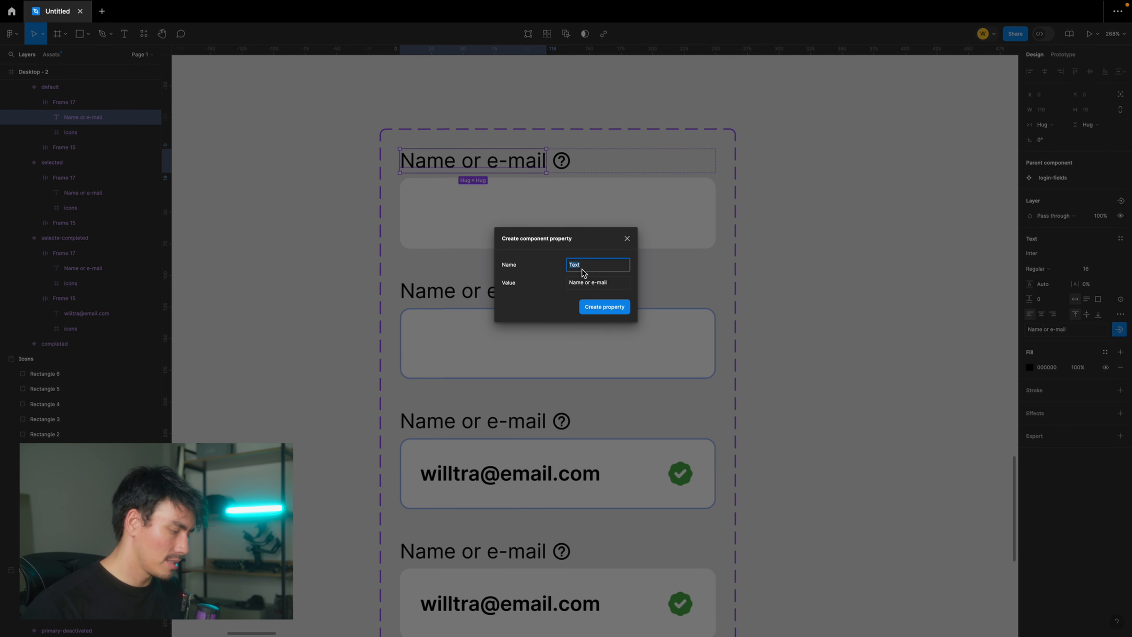
pyautogui.write('Label')
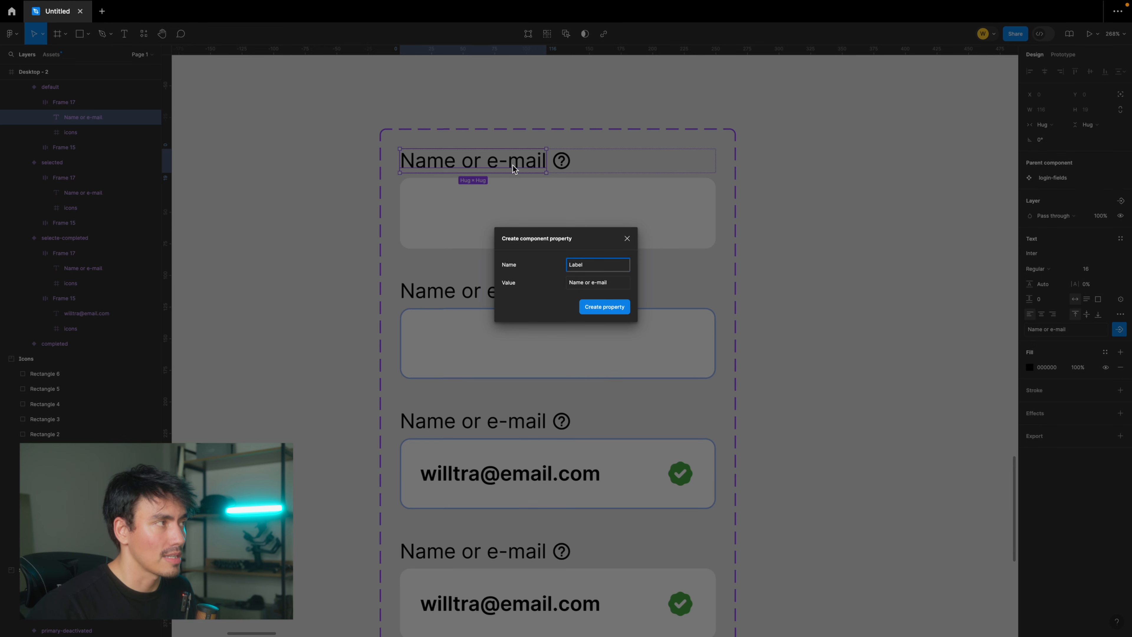
pyautogui.click(602, 308)
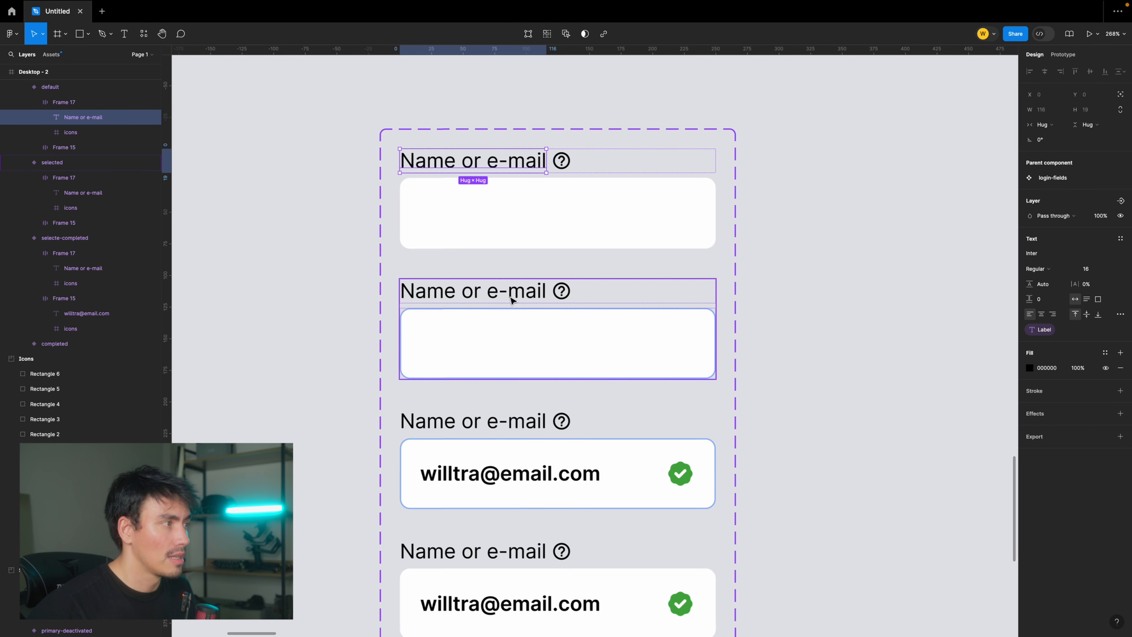
# - Apply the Label property to the Name or e-mail text in the selected, selecte-completed and completed variants
pyautogui.click(512, 292)
pyautogui.keyDown('shift'); pyautogui.click(536, 427); pyautogui.keyUp('shift')
pyautogui.scroll(-3, 536, 427)
pyautogui.keyDown('shift'); pyautogui.click(538, 428); pyautogui.keyUp('shift')
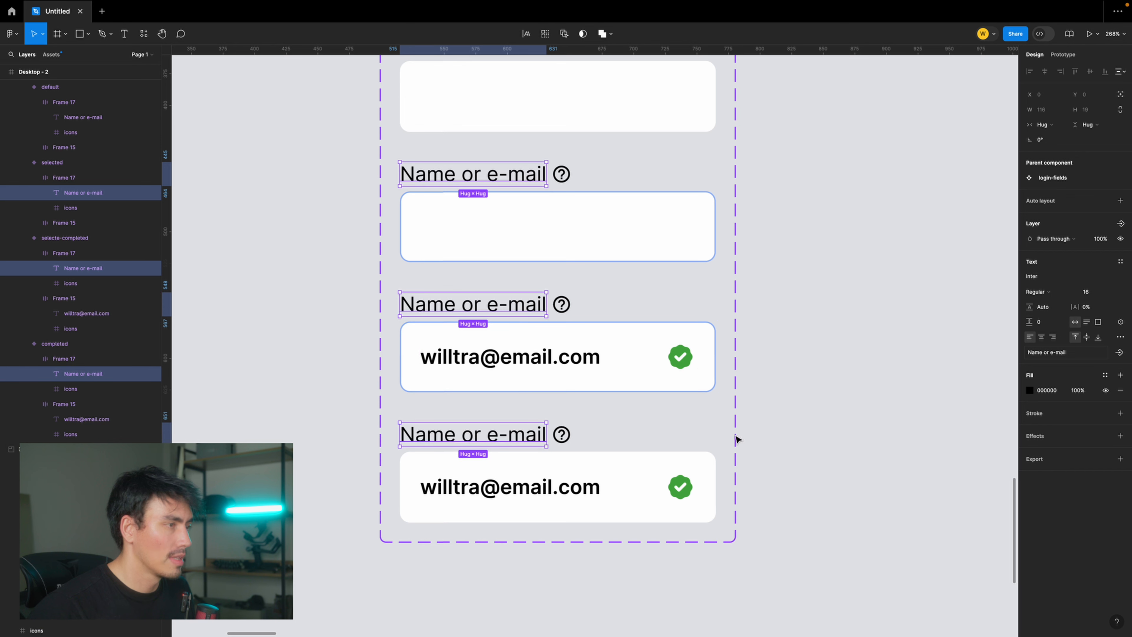
pyautogui.click(1118, 353)
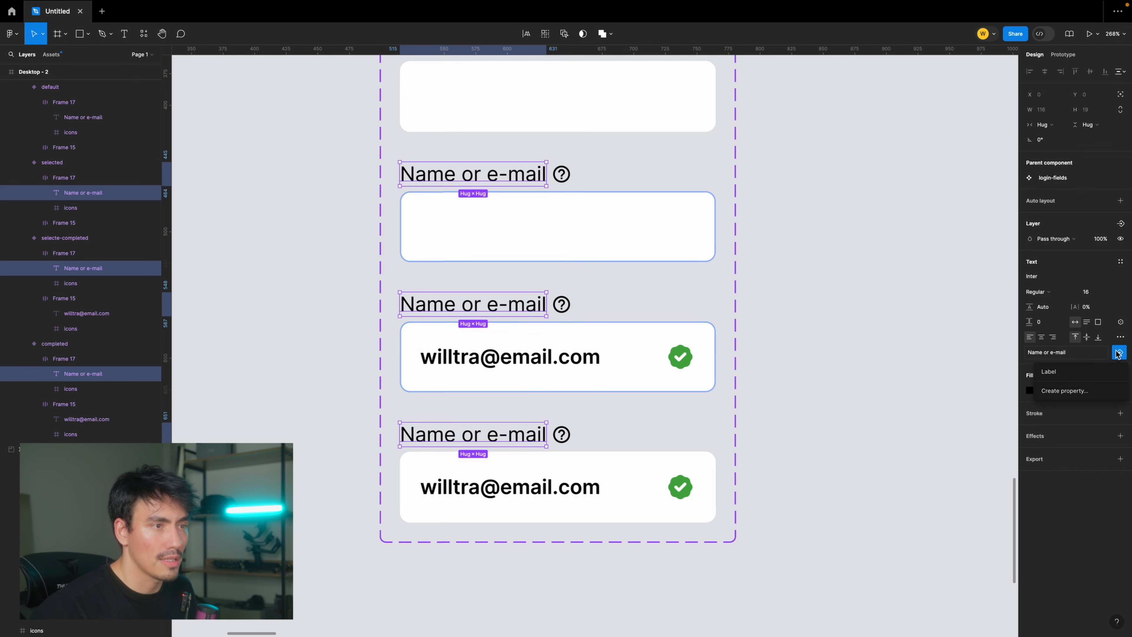
pyautogui.click(1060, 374)
pyautogui.click(870, 334)
# - Place a test copy of the default field beside the component set, at about X 863, Y 342
pyautogui.moveTo(830, 268); pyautogui.dragTo(673, 416)
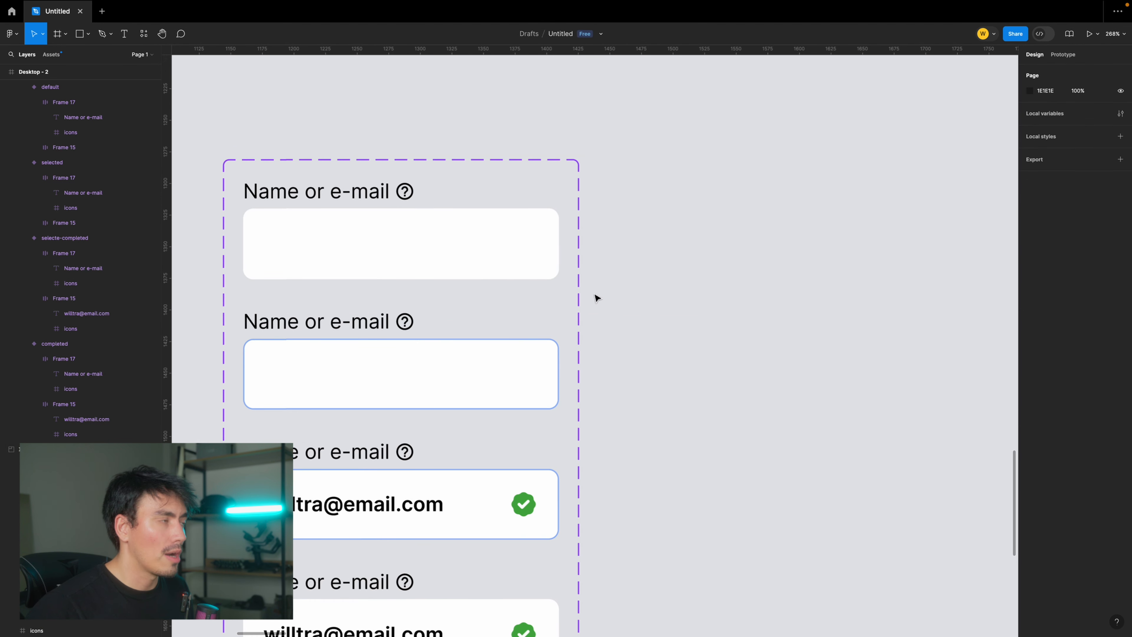
pyautogui.scroll(-2, 595, 295)
pyautogui.doubleClick(497, 260)
pyautogui.moveTo(497, 259); pyautogui.dragTo(845, 259)
pyautogui.moveTo(904, 270); pyautogui.dragTo(792, 278)
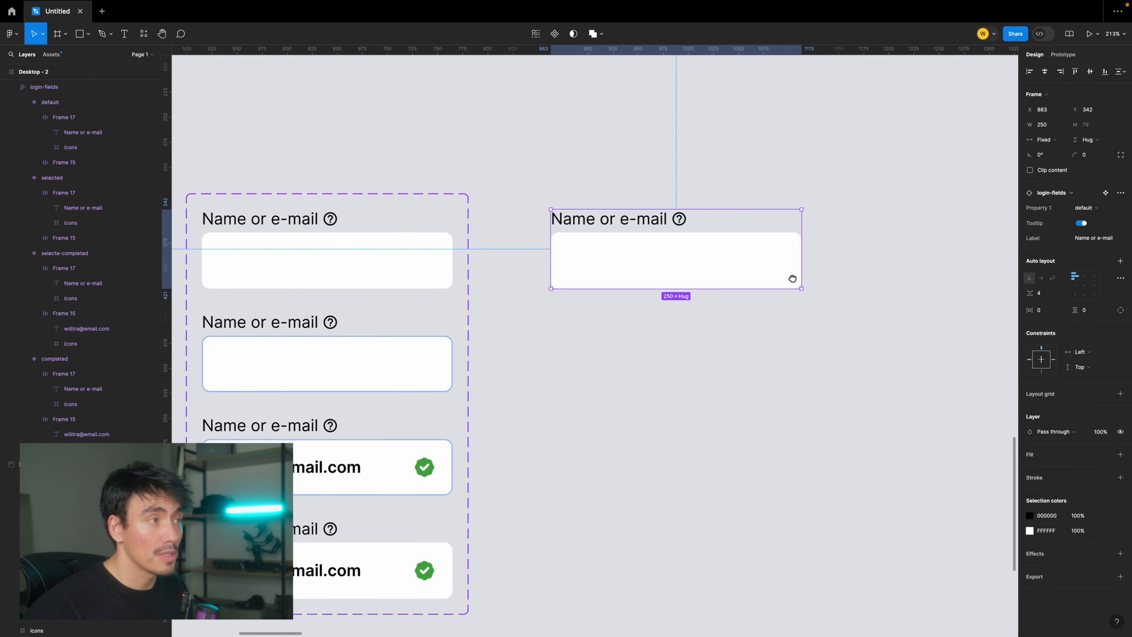
pyautogui.moveTo(912, 247); pyautogui.dragTo(839, 272)
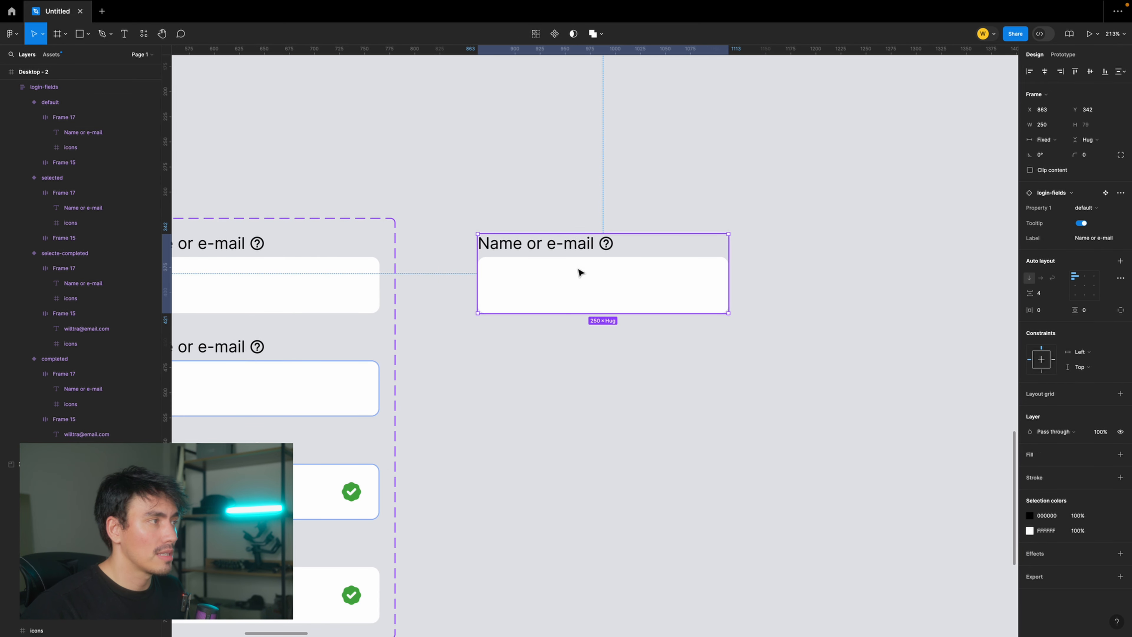
# - Try to overwrite the test copy's label text directly on the canvas with random characters, and undo the edit
pyautogui.doubleClick(573, 249)
pyautogui.doubleClick(576, 243)
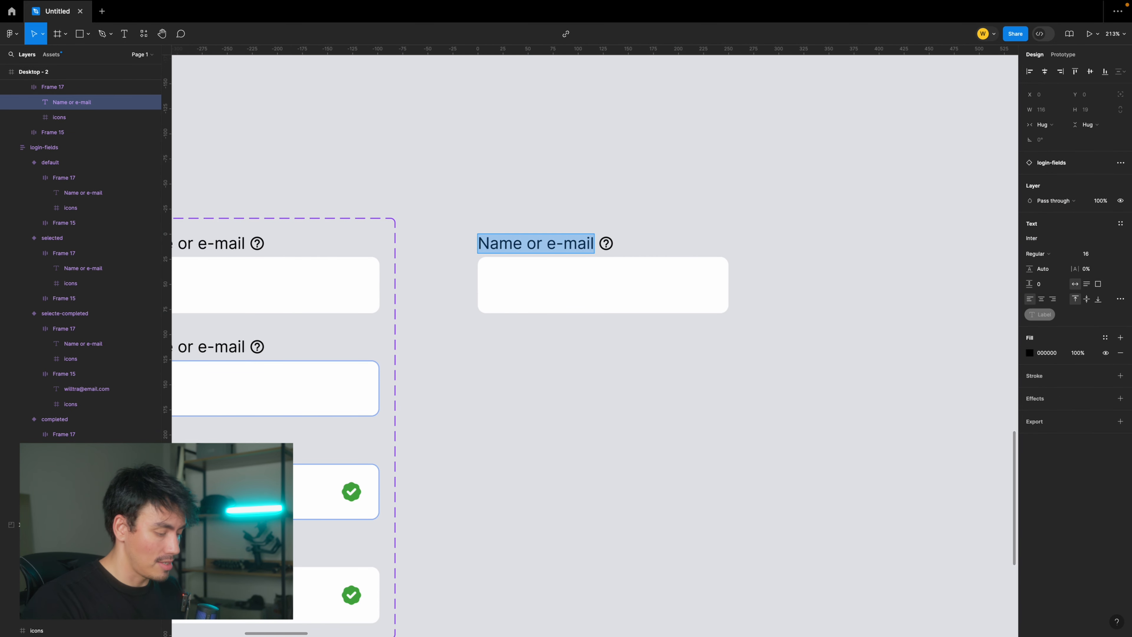
pyautogui.write('asdiuahisudhad')
pyautogui.hotkey('ctrl', 'a')
pyautogui.hotkey('ctrl', 'z')
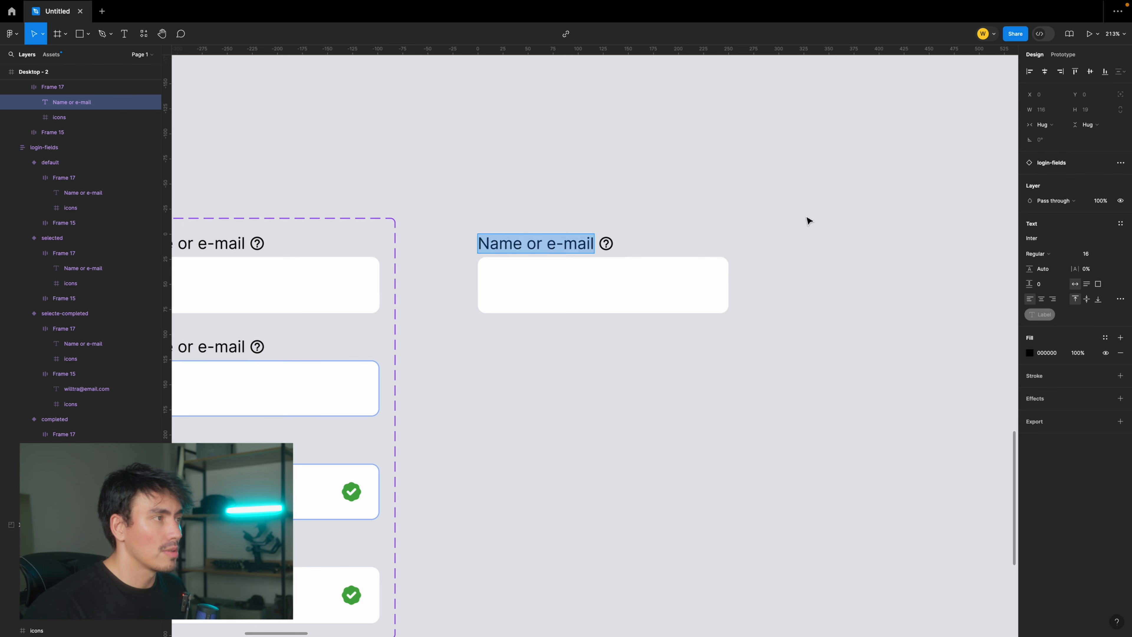
pyautogui.press('Escape')
# - Set the test copy's Label property to Date, and undo back to before the copy was made
pyautogui.click(714, 271)
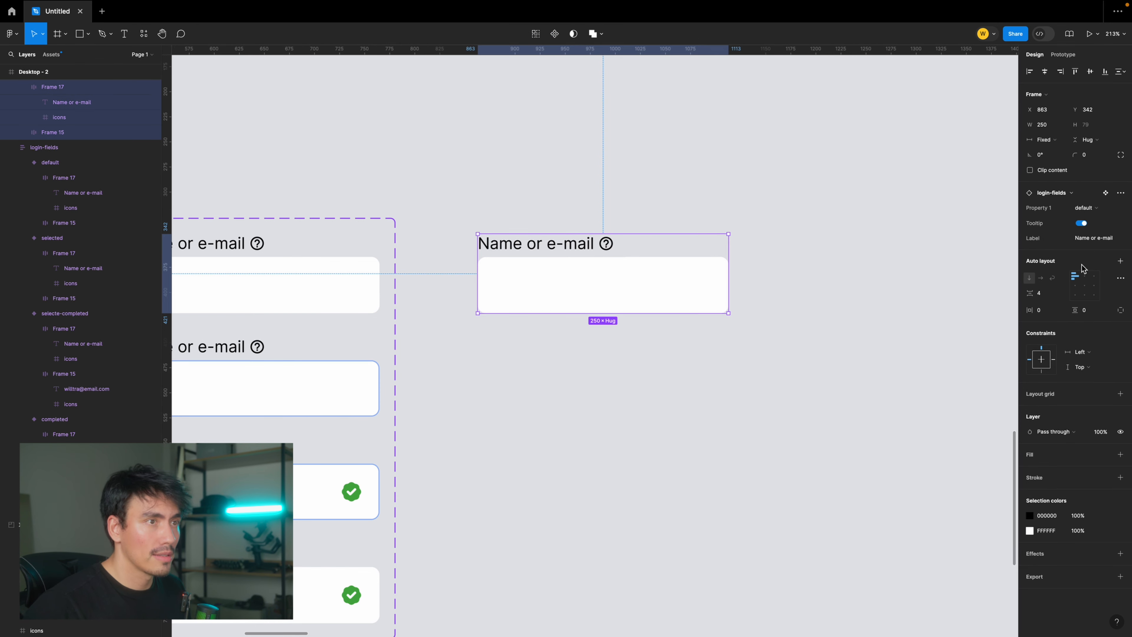
pyautogui.click(1098, 240)
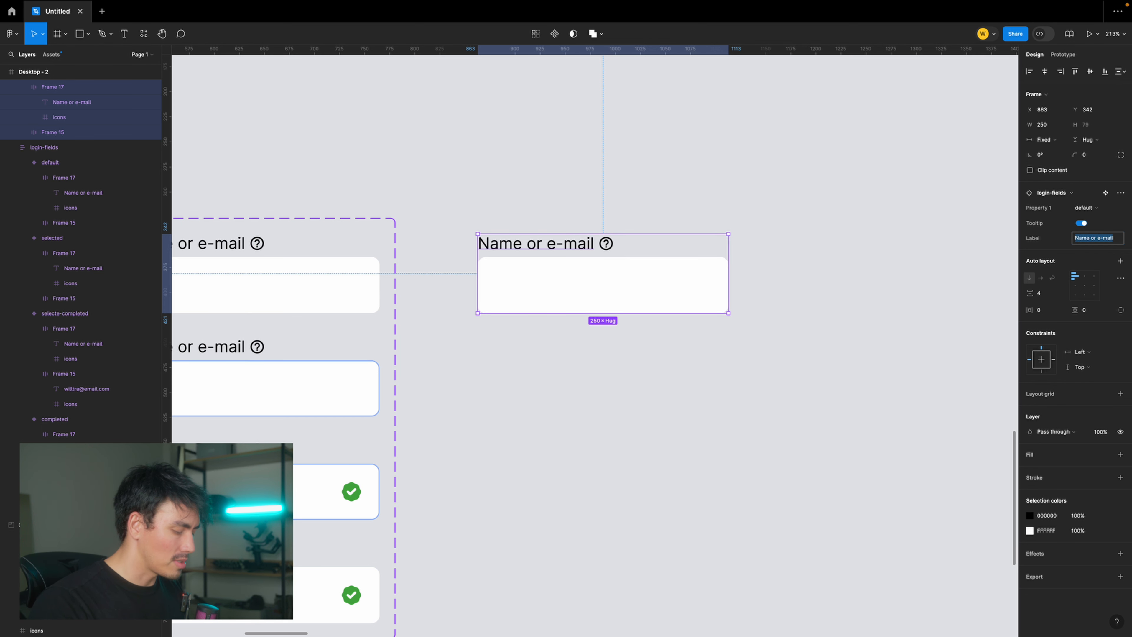
pyautogui.write('Date')
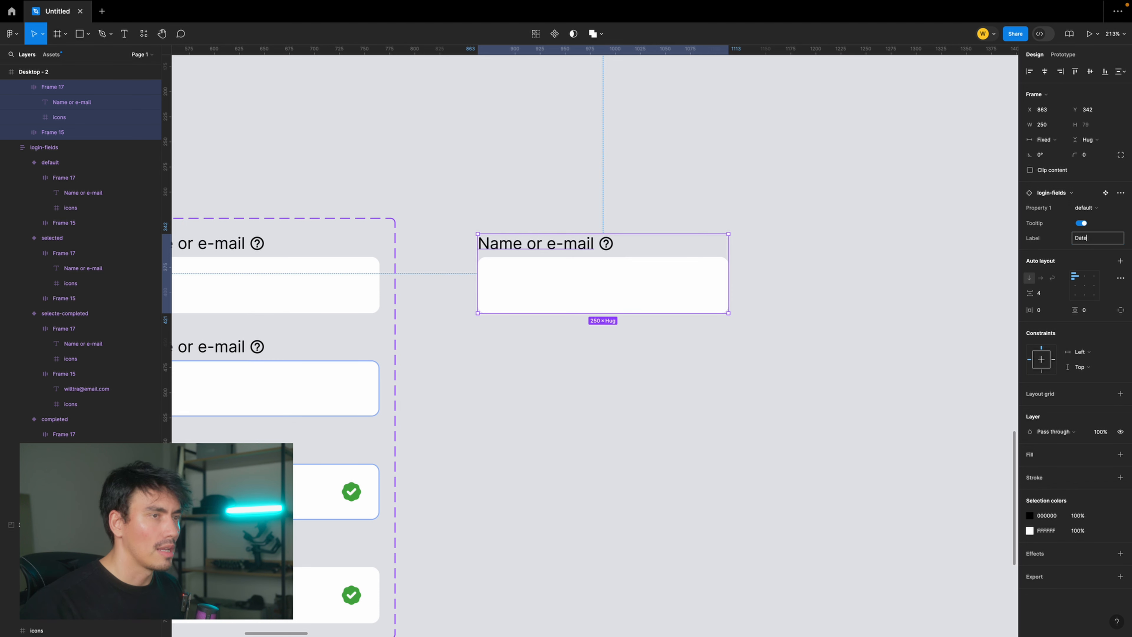
pyautogui.press('Return')
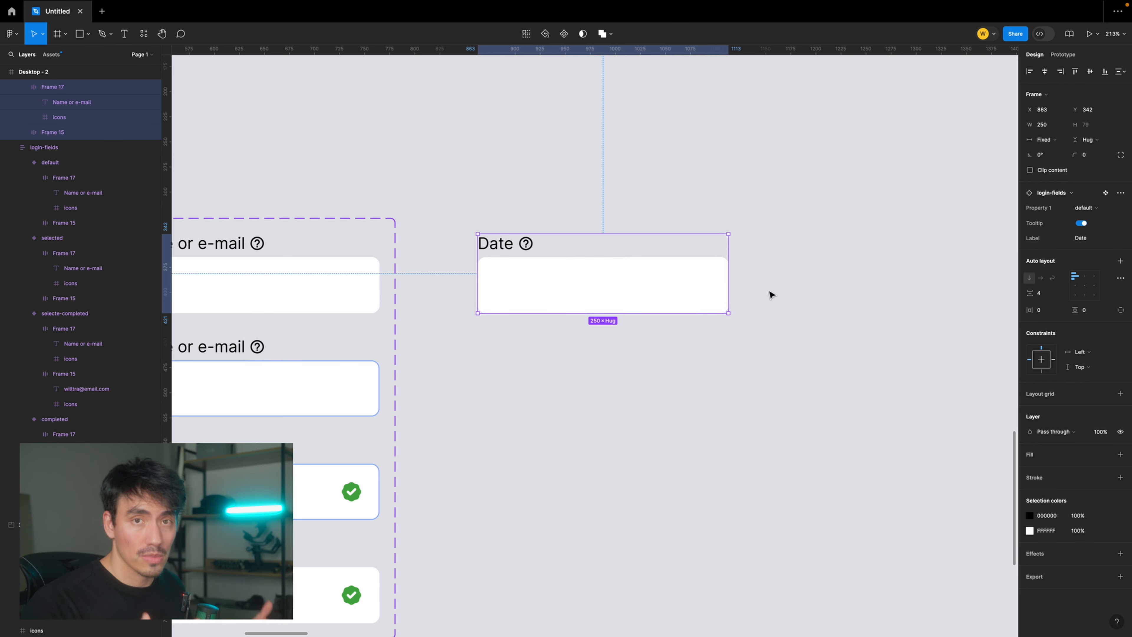
pyautogui.press('super+z')
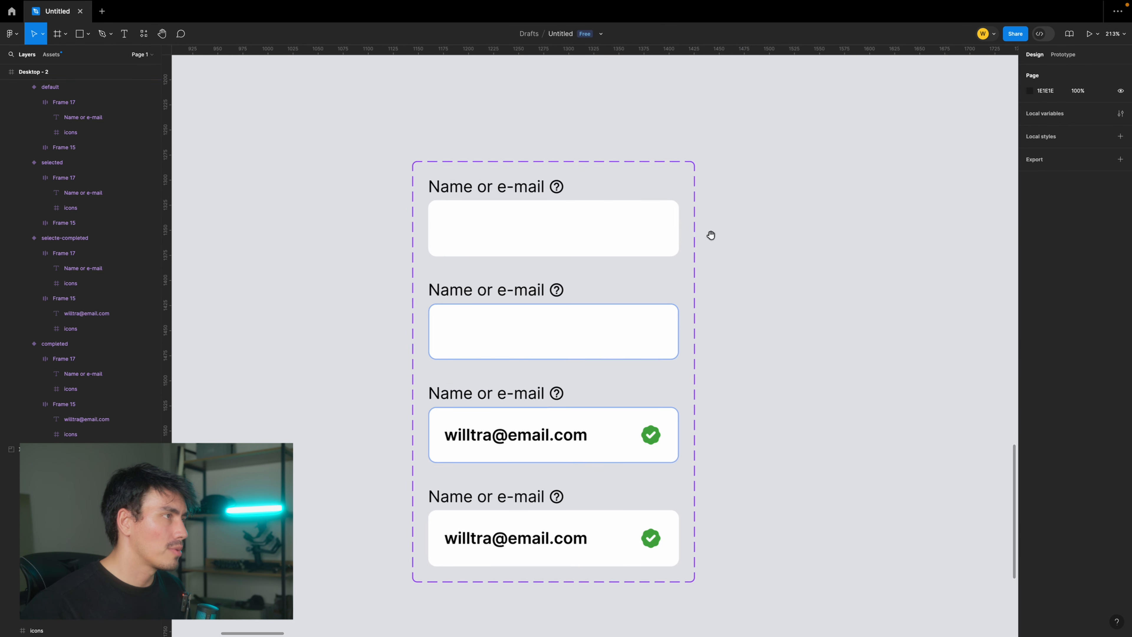
# - Place a new copy of the default field beside the component set, at about X 869, Y 353
pyautogui.hscroll(1, 566, 207)
pyautogui.moveTo(566, 207); pyautogui.dragTo(633, 246)
pyautogui.click(644, 165)
pyautogui.moveTo(616, 176); pyautogui.dragTo(660, 201)
pyautogui.moveTo(414, 315); pyautogui.dragTo(687, 268)
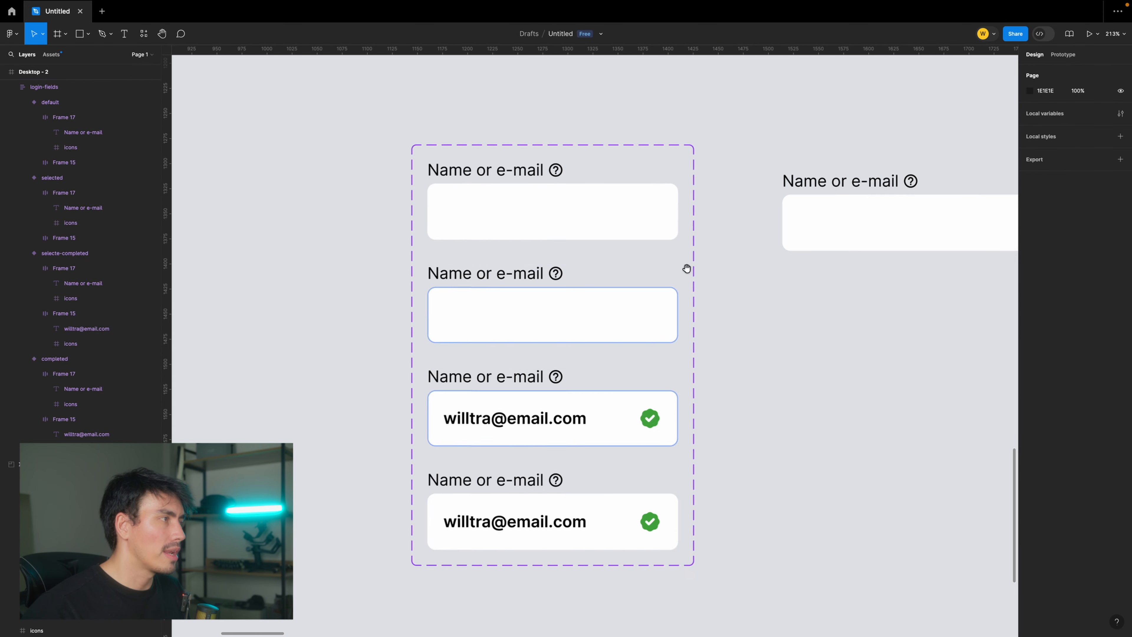
pyautogui.moveTo(657, 432); pyautogui.dragTo(672, 469)
pyautogui.hscroll(5, 624, 384)
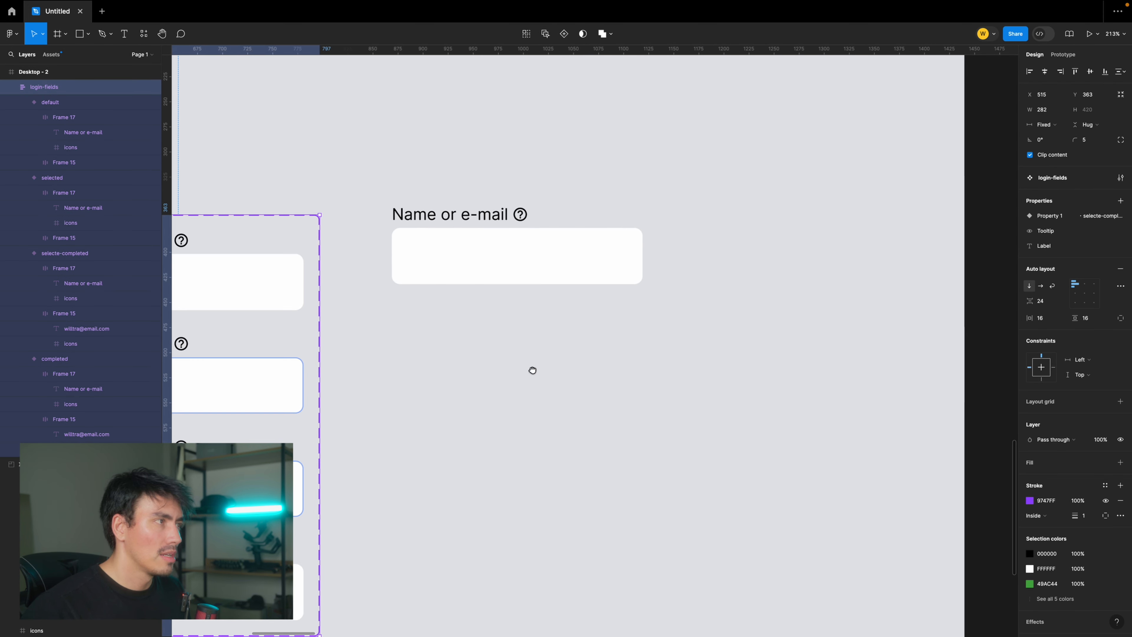
# - Switch the new copy's Property 1 through the selected, completed and selecte-completed variants
pyautogui.hscroll(-1, 495, 273)
pyautogui.click(626, 233)
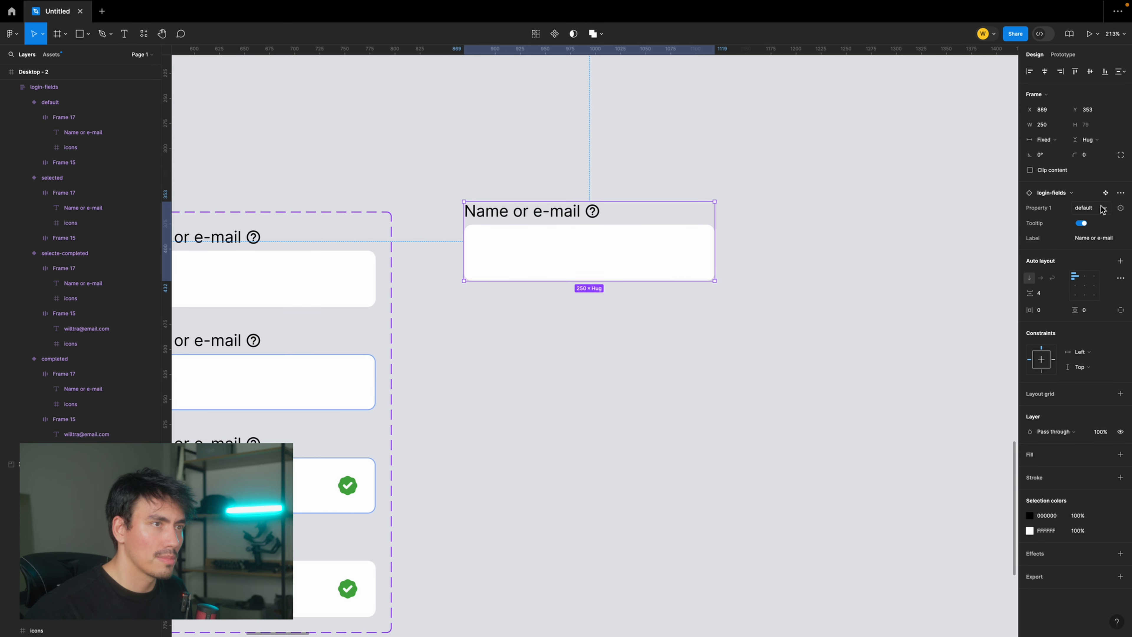
pyautogui.click(1085, 208)
pyautogui.click(1080, 219)
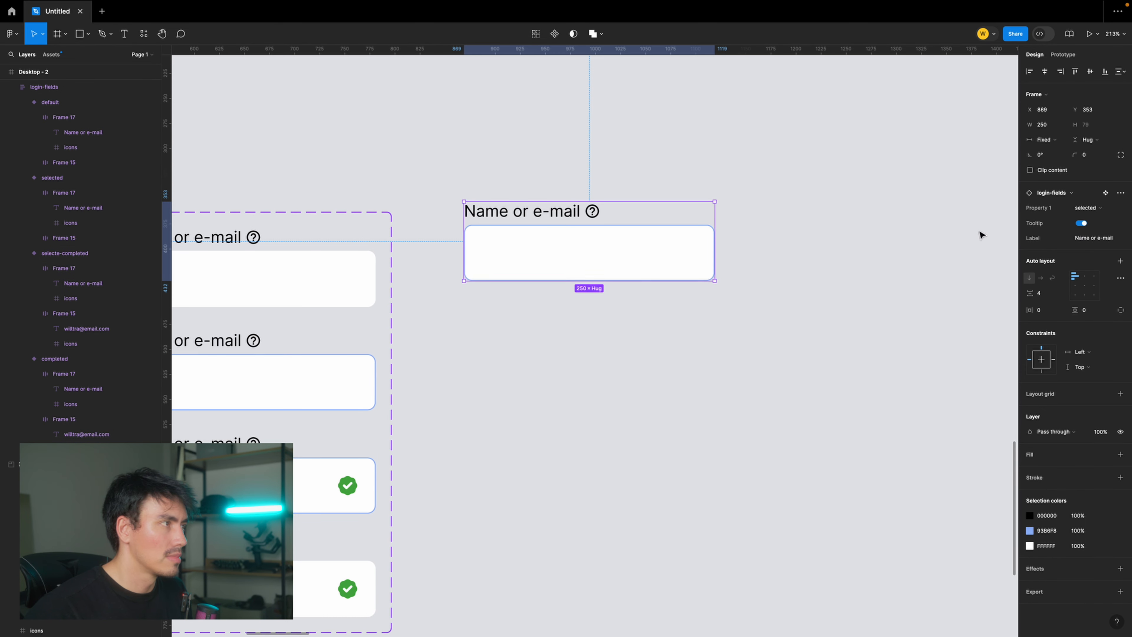
pyautogui.click(1089, 208)
pyautogui.click(1095, 220)
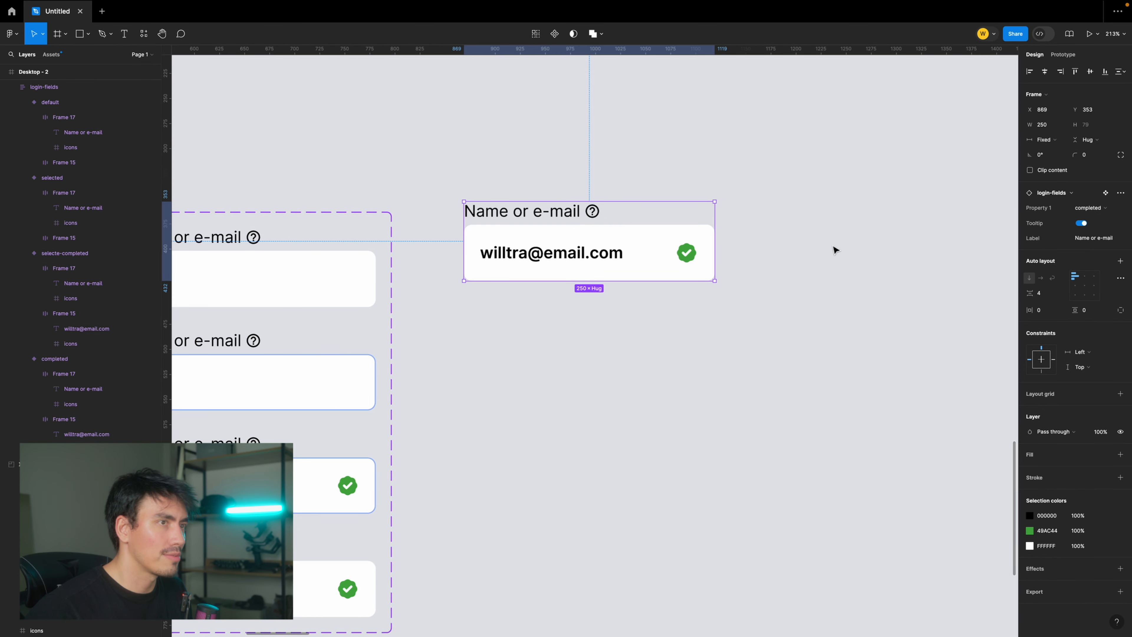
pyautogui.click(1090, 208)
pyautogui.click(1087, 196)
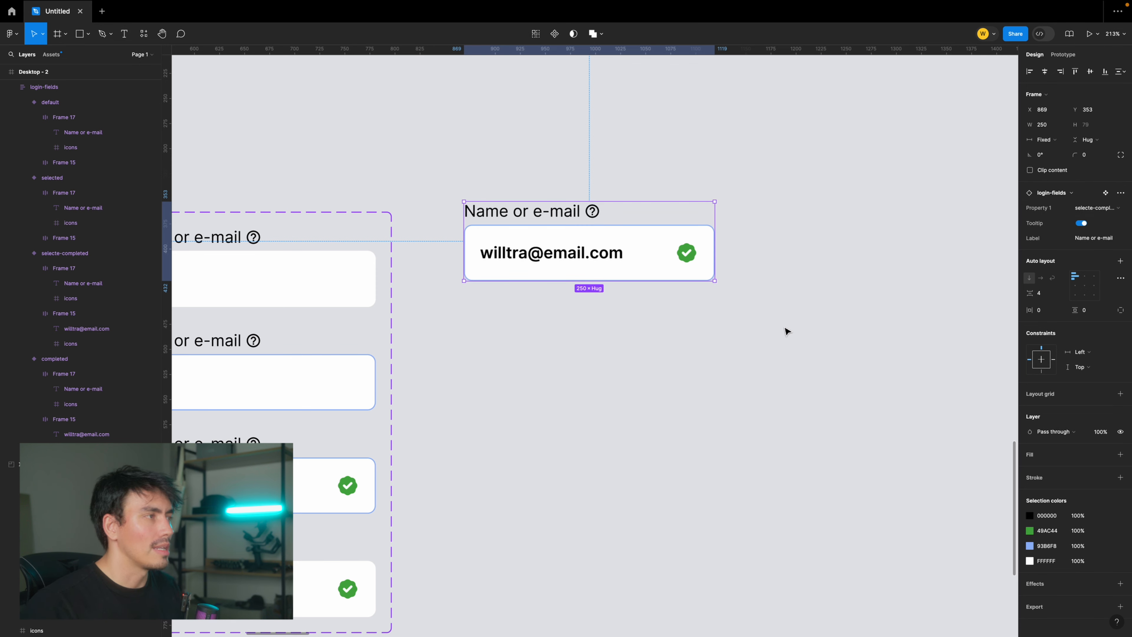
# - Compare the copy with the variants in the component set, and set its Property 1 back to default
pyautogui.hscroll(-6, 783, 328)
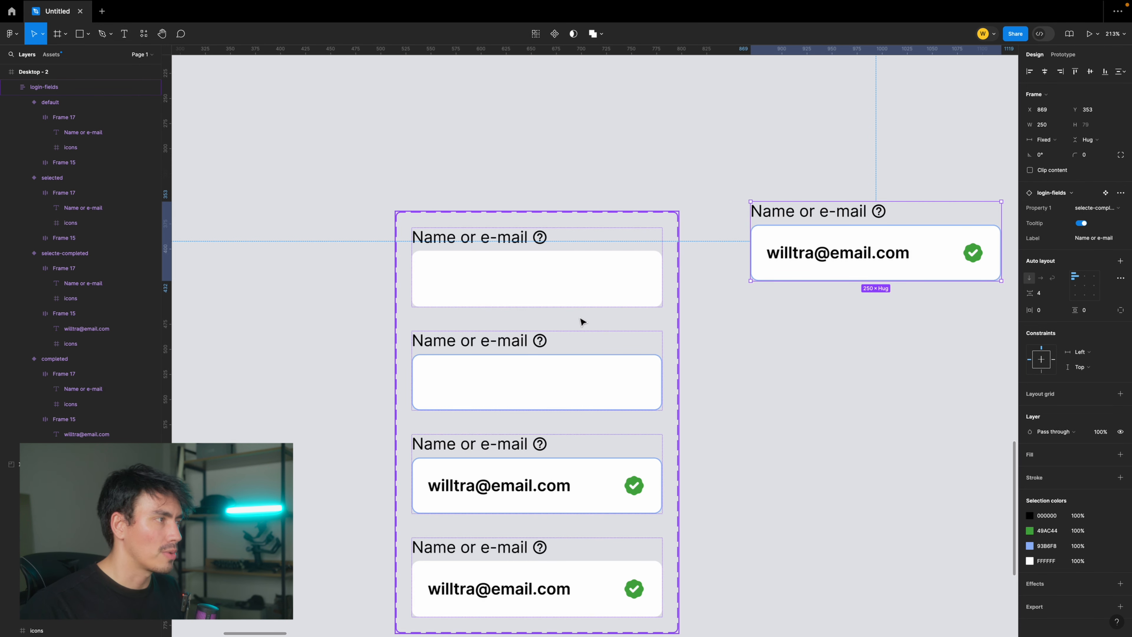
pyautogui.scroll(-3, 601, 268)
pyautogui.scroll(3, 740, 286)
pyautogui.hscroll(5, 740, 285)
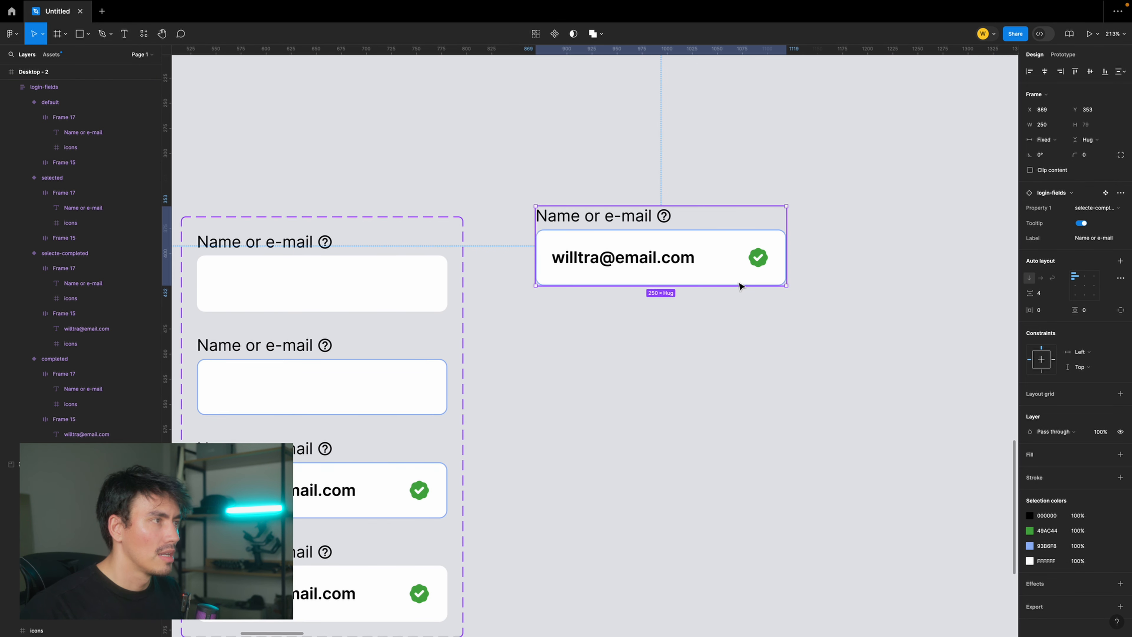
pyautogui.click(1100, 207)
pyautogui.click(1042, 219)
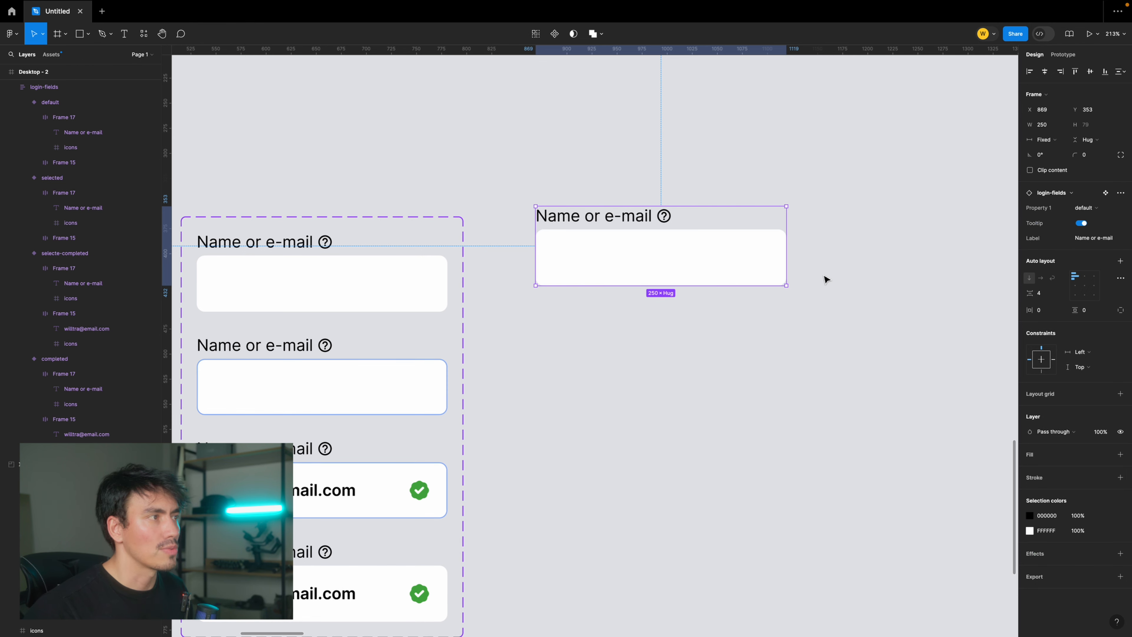